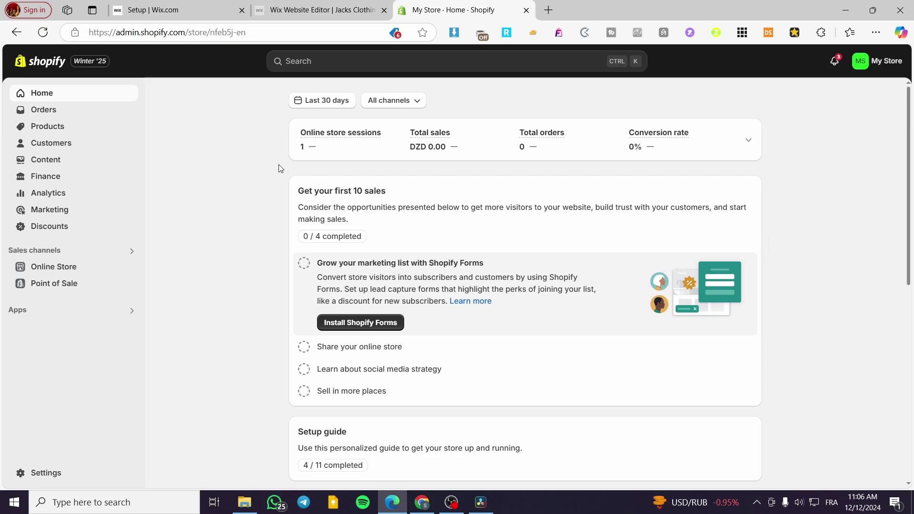
- Start a new product in the store and title it "Casual Shoe"
left_click(48, 127)
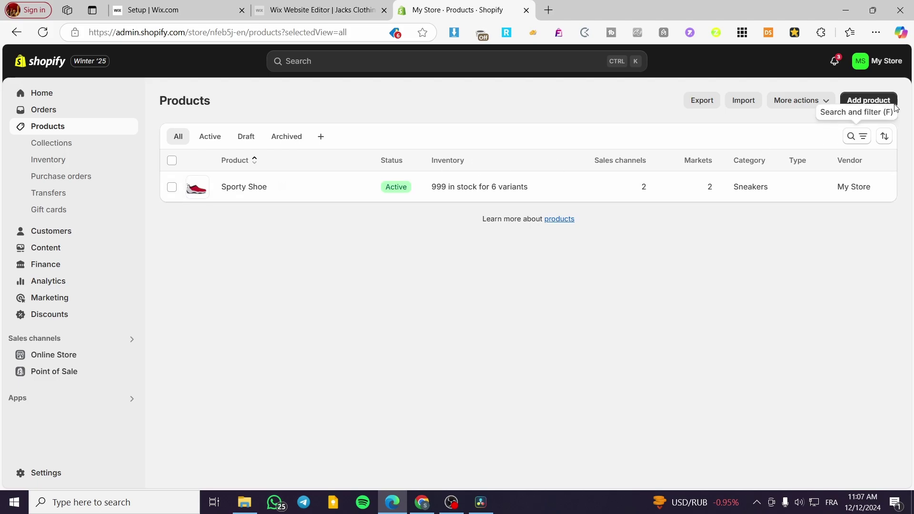
left_click(881, 101)
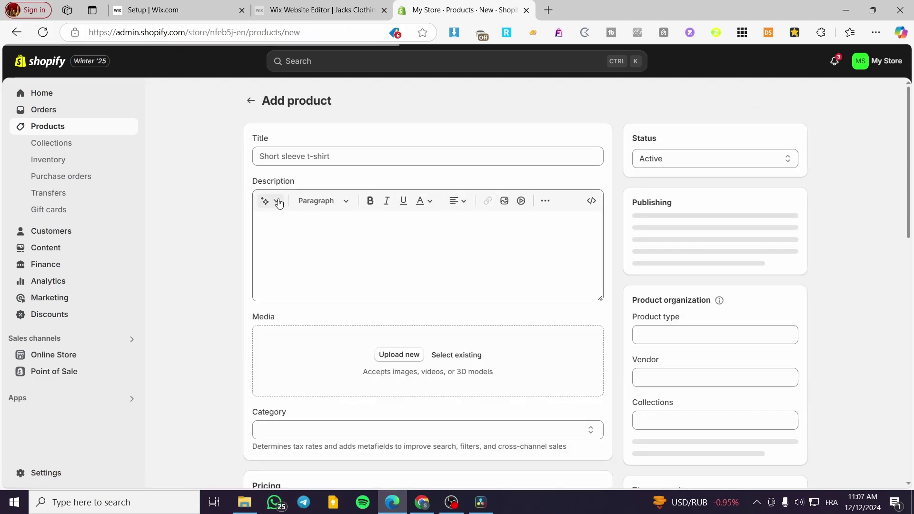
left_click(375, 158)
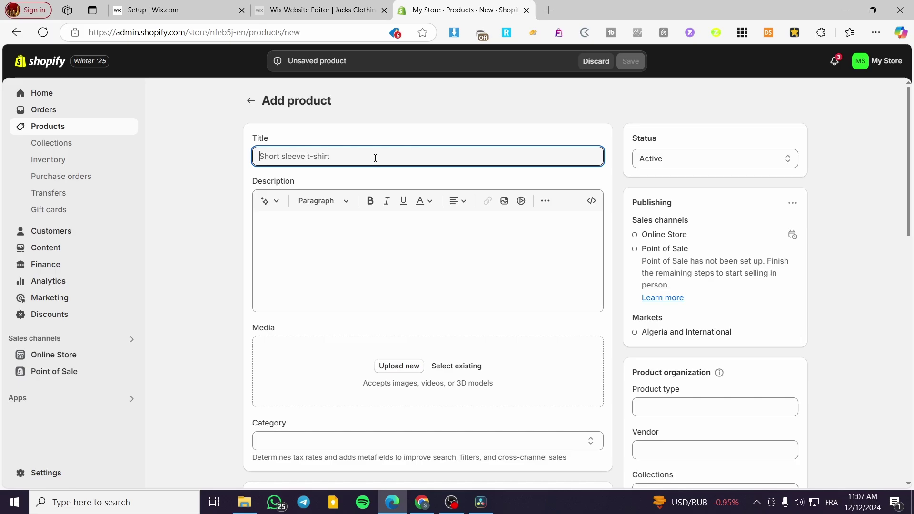
type("C")
type("lassic ")
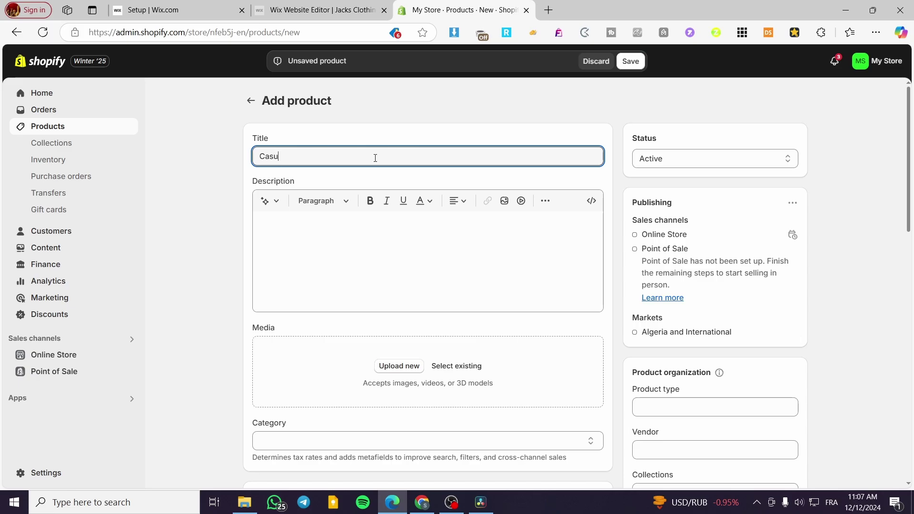
type("hoe")
- Generate the product description from the keywords "Casual Shoe" in the Expert tone and keep the generated text
left_click(279, 204)
left_click_drag(312, 156, 230, 157)
key("ctrl+c")
left_click(271, 201)
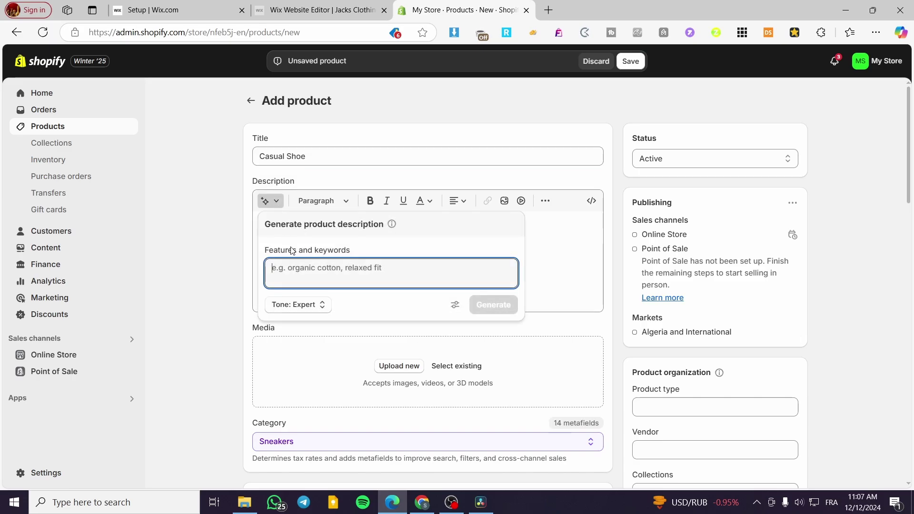
key("ctrl+v")
left_click(495, 305)
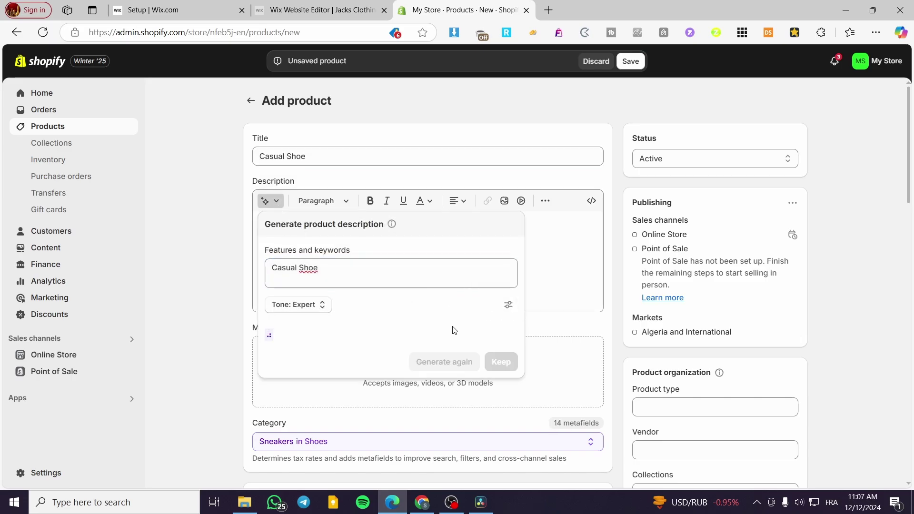
left_click(500, 350)
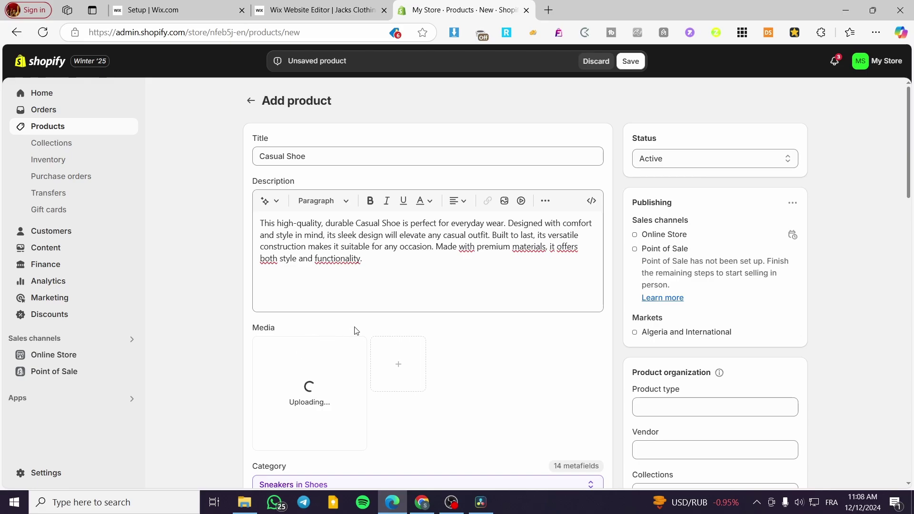
- Set the product's price to DZD 120
scroll(290, 338, "down", 3)
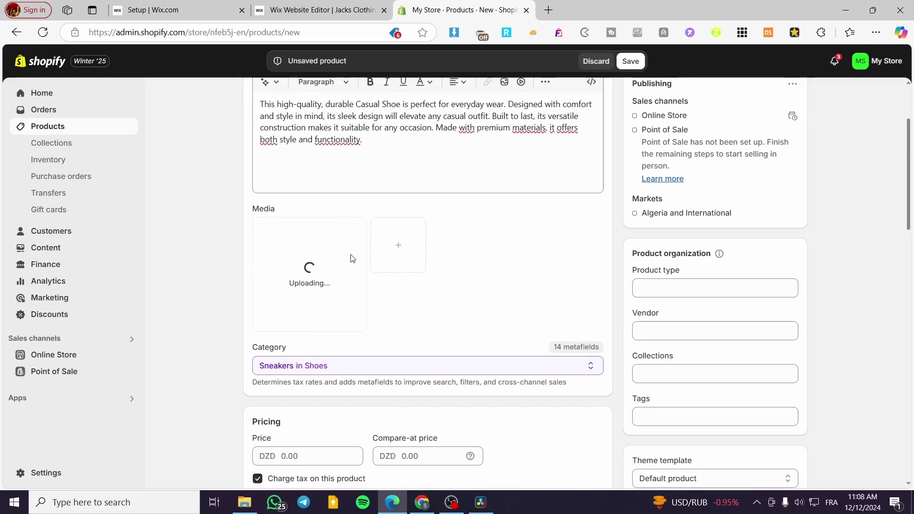
scroll(352, 258, "down", 1)
left_click(300, 398)
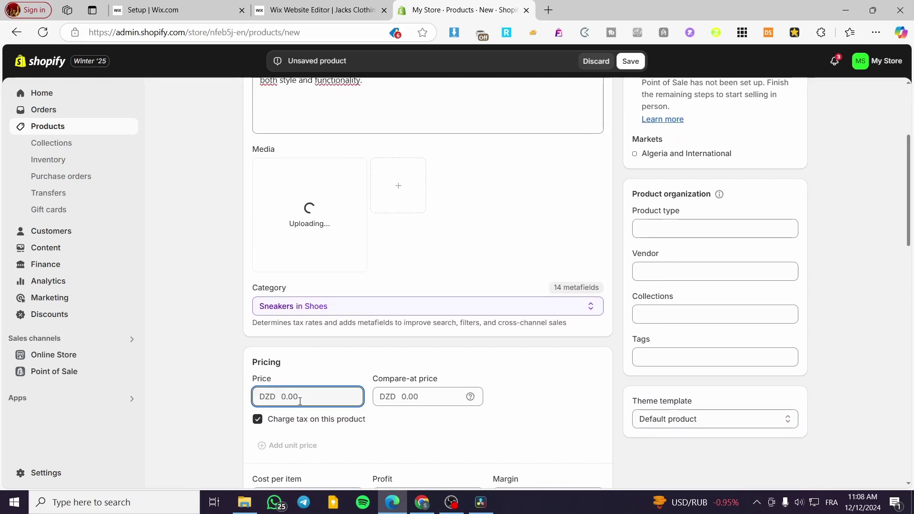
type("120")
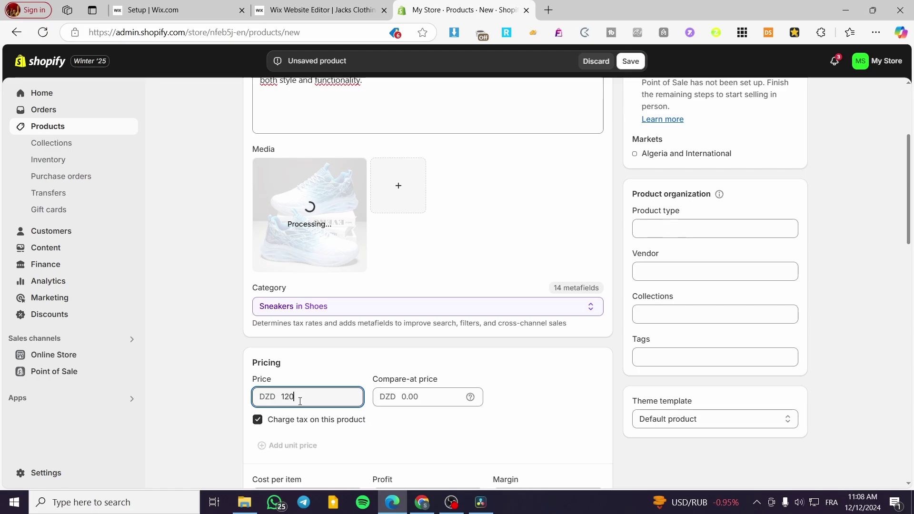
- Set the stock quantity to 9999 for both London and Rue de Rivoli, and save the product
scroll(299, 402, "down", 1)
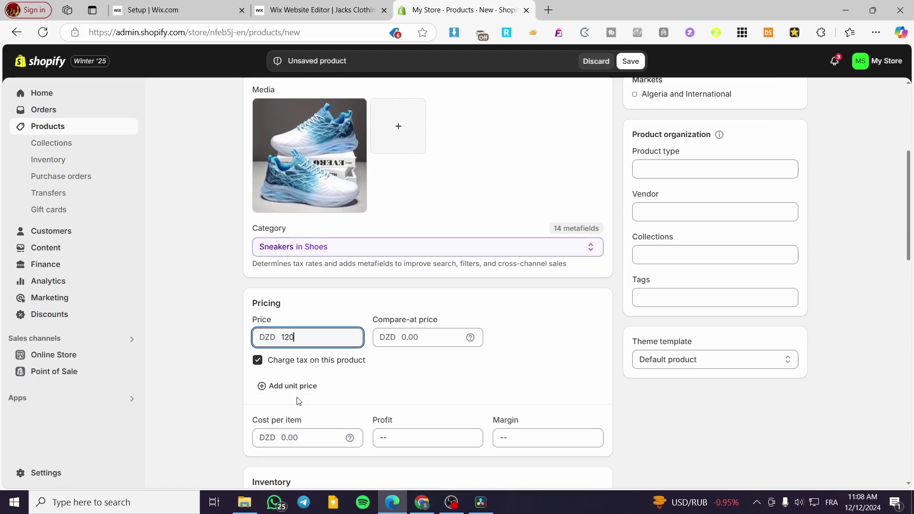
scroll(413, 365, "down", 3)
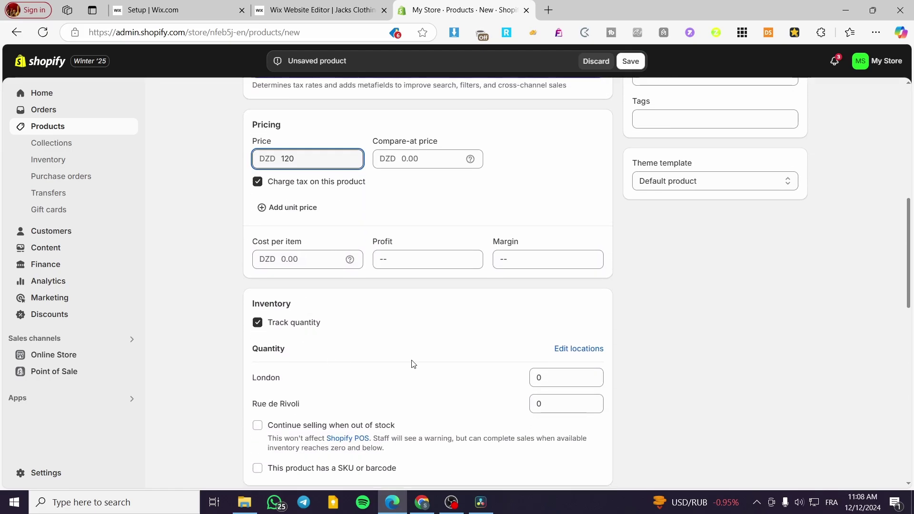
double_click(556, 380)
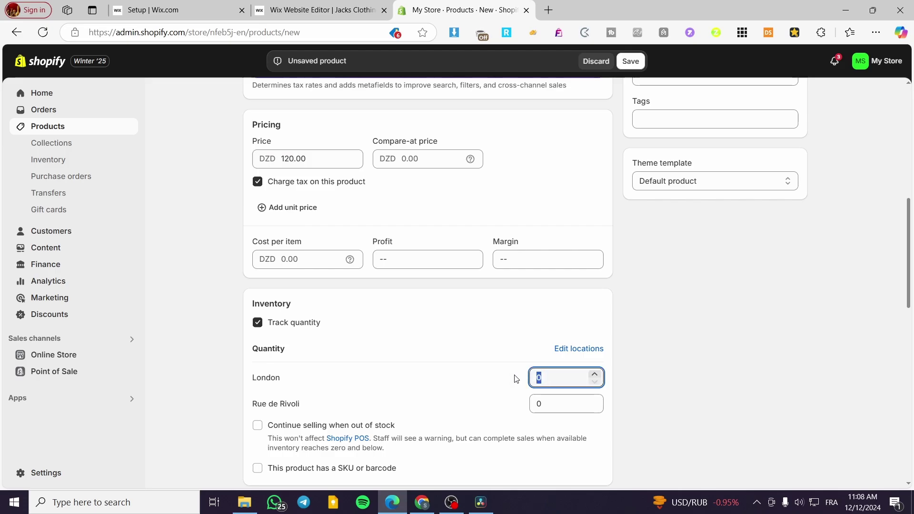
type("9999")
key("Tab")
type("999")
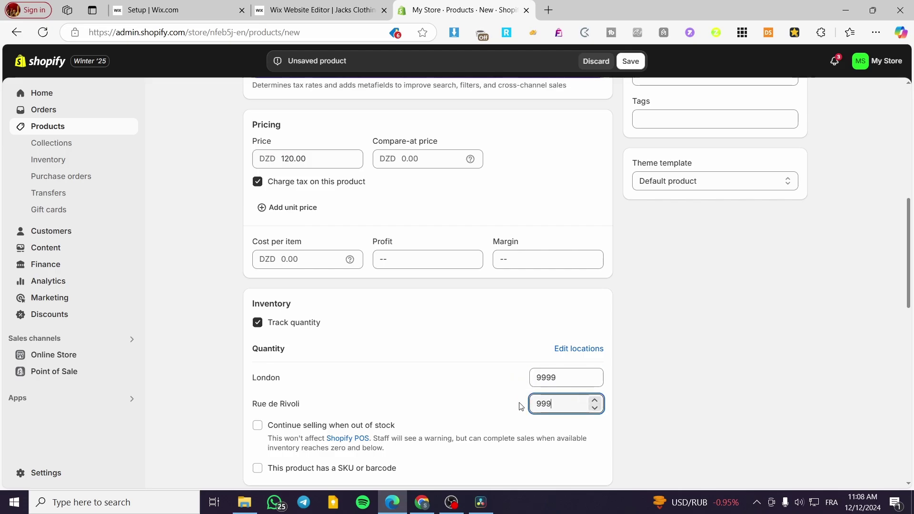
type("9")
left_click(661, 400)
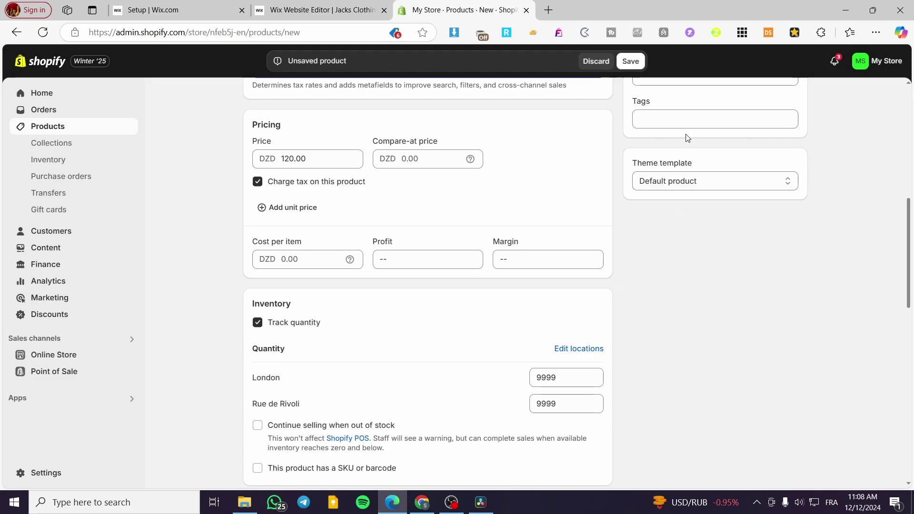
left_click(631, 61)
- Set the product's shipping weight to 0.5 kg and save the change
scroll(409, 343, "up", 2)
scroll(418, 341, "down", 8)
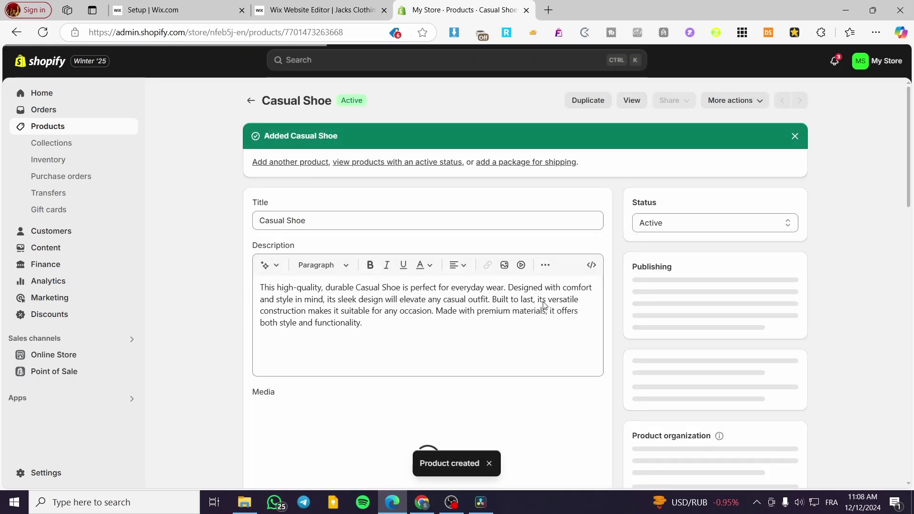
scroll(366, 306, "down", 4)
scroll(366, 306, "down", 3)
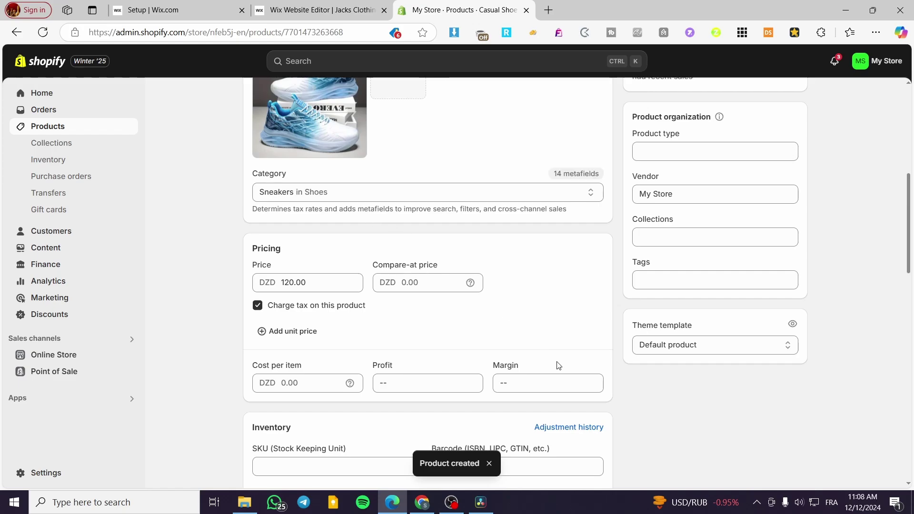
scroll(532, 359, "down", 7)
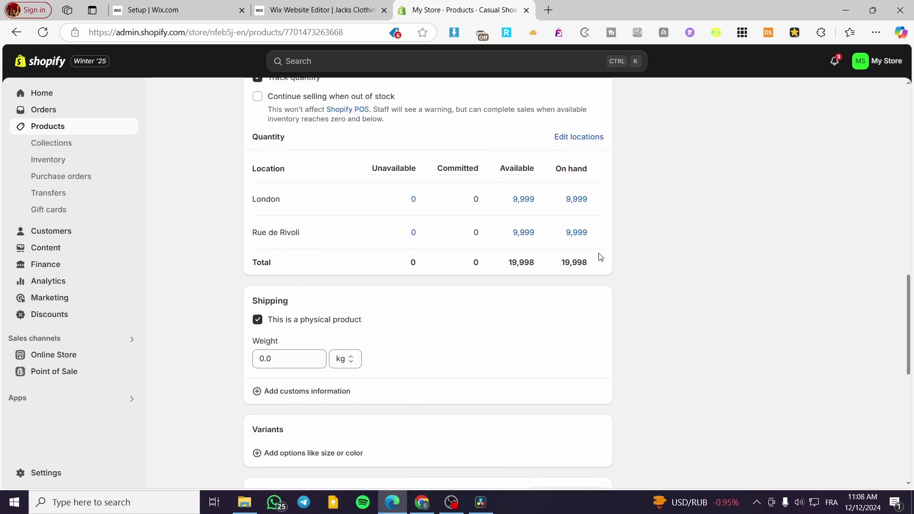
scroll(360, 386, "down", 1)
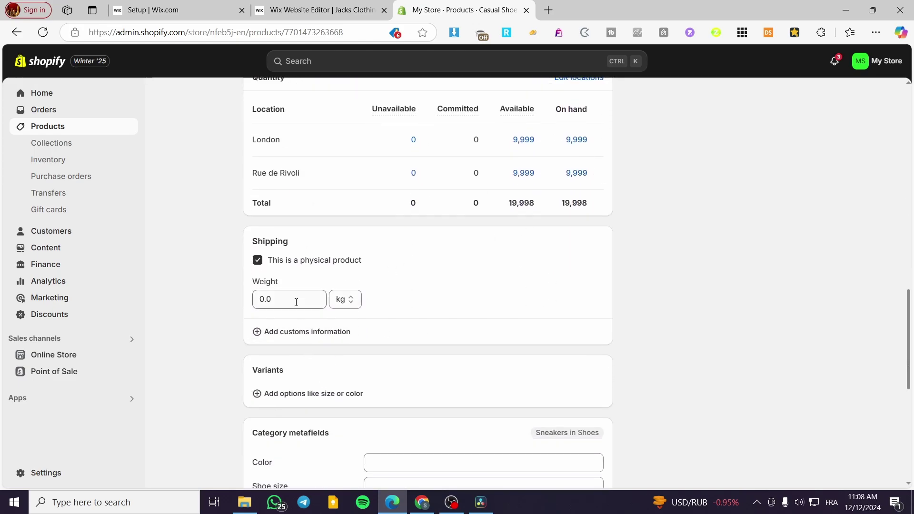
double_click(295, 303)
type("0.5")
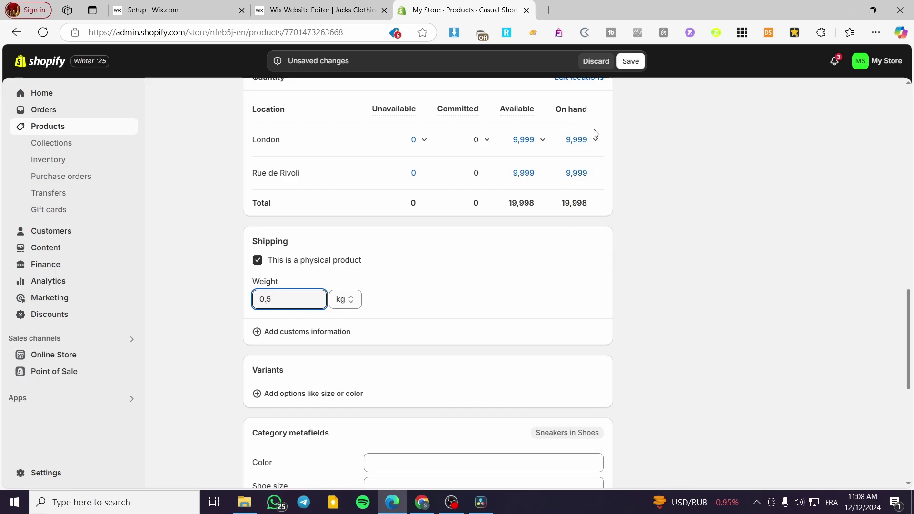
left_click(630, 61)
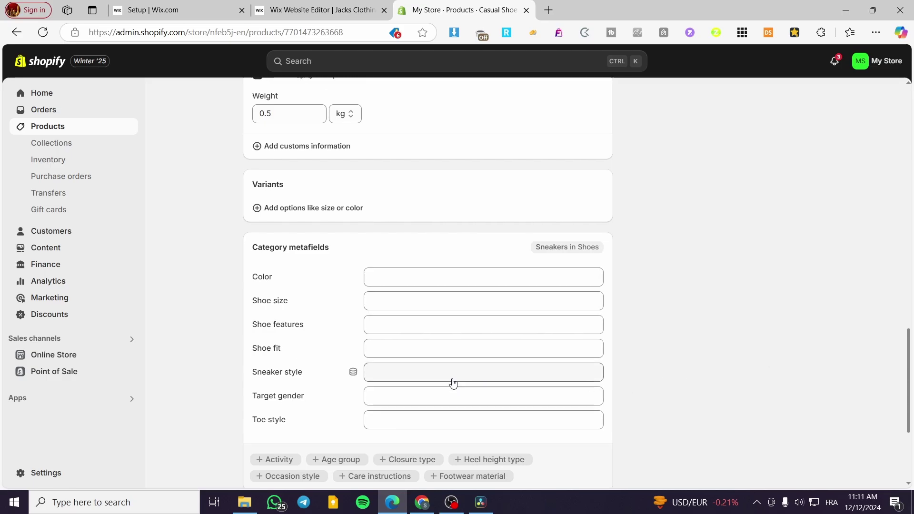
- Add Shoe size as a variant option for the product
scroll(410, 377, "down", 3)
scroll(312, 305, "up", 6)
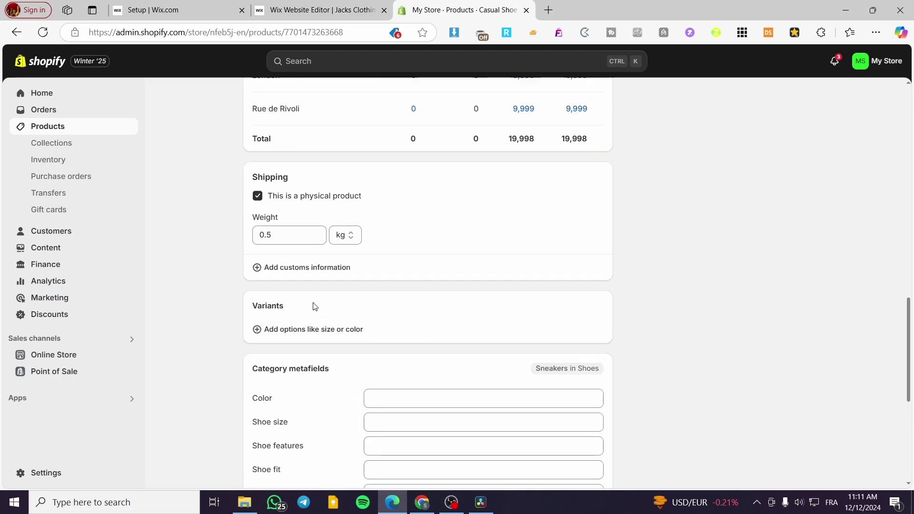
left_click(285, 330)
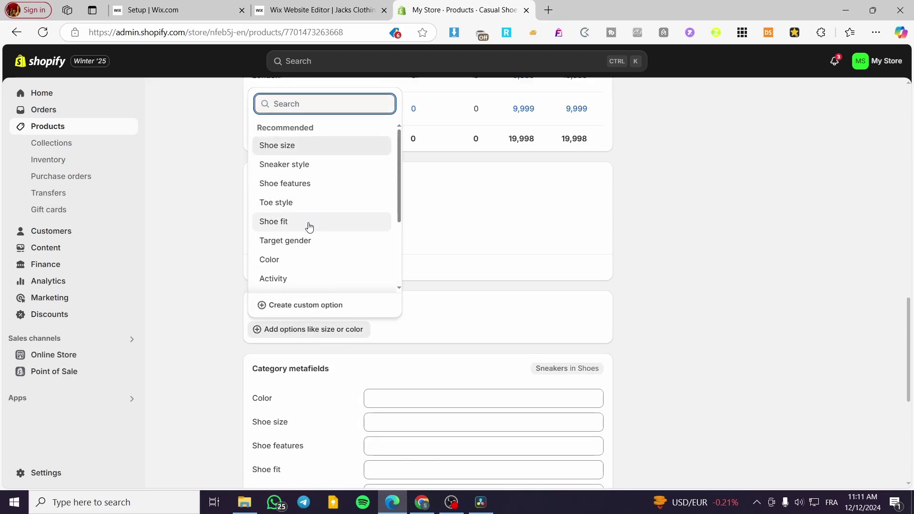
left_click(323, 152)
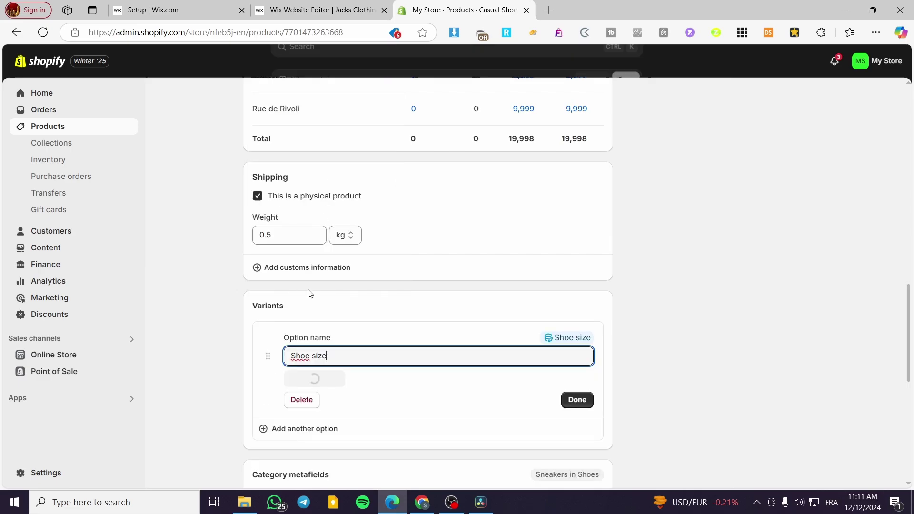
- Give the Shoe size option the values 10, 9.5, 9, 8.5, 8 and 7.5, and save the product
left_click(316, 380)
scroll(339, 321, "down", 5)
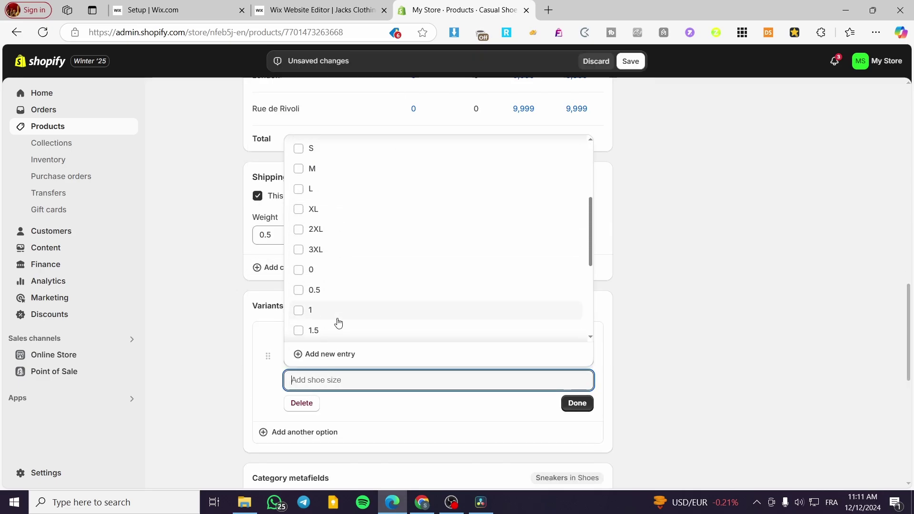
scroll(337, 320, "up", 5)
left_click(298, 149)
left_click(299, 169)
left_click(299, 189)
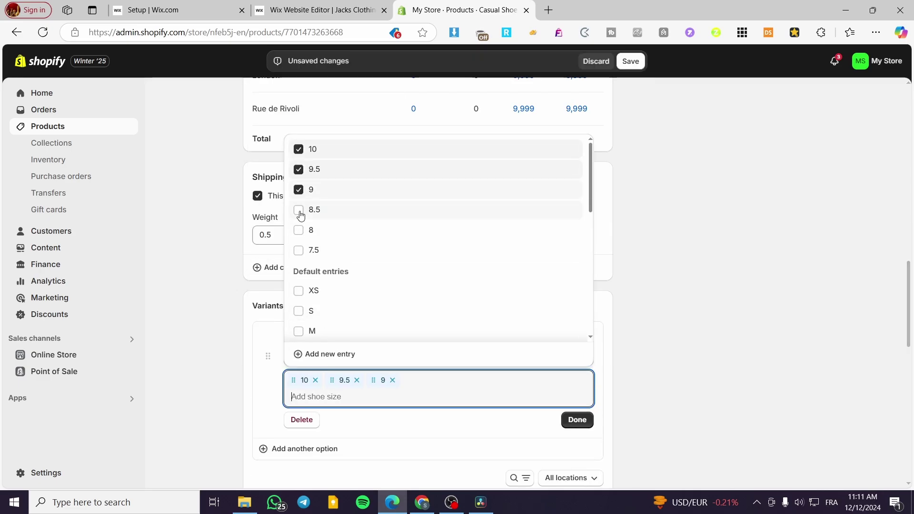
left_click(299, 210)
left_click(299, 230)
left_click(298, 250)
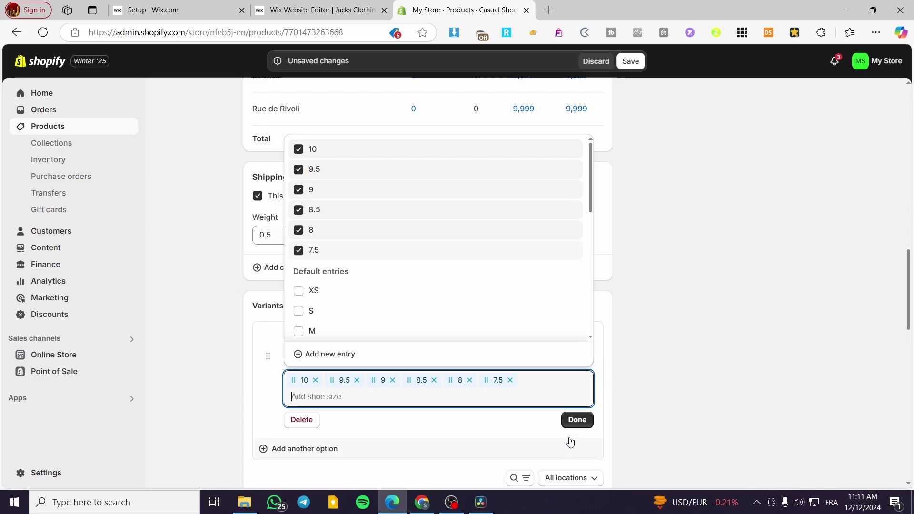
left_click(577, 421)
left_click(631, 61)
scroll(531, 302, "down", 15)
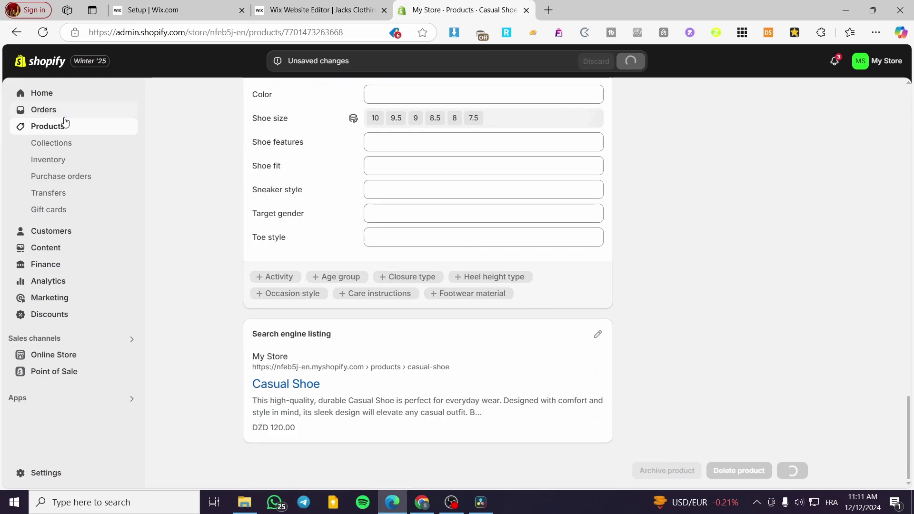
- Start a new product collection and title it "Shoe Collection"
left_click(52, 148)
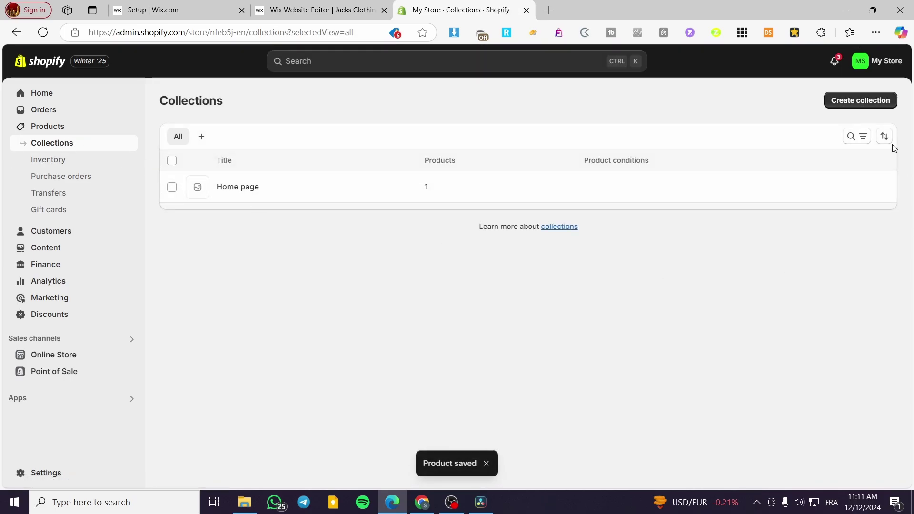
left_click(863, 100)
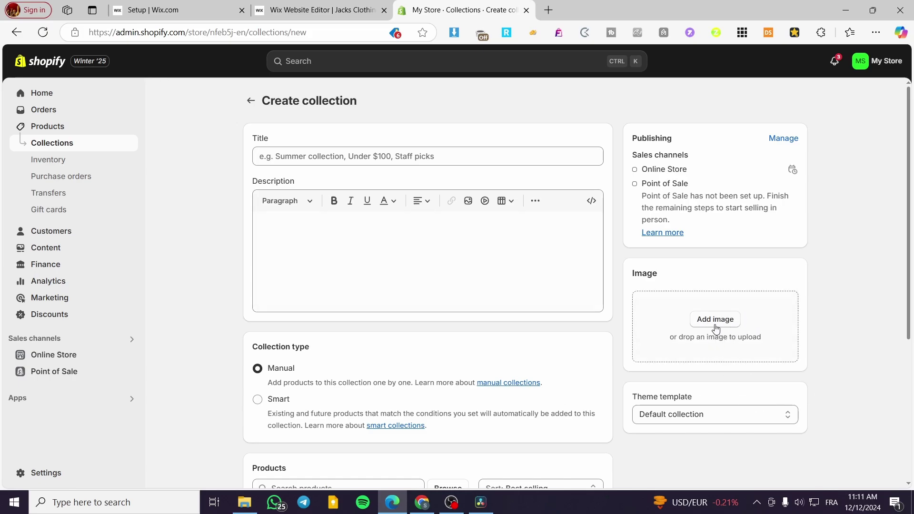
left_click(344, 159)
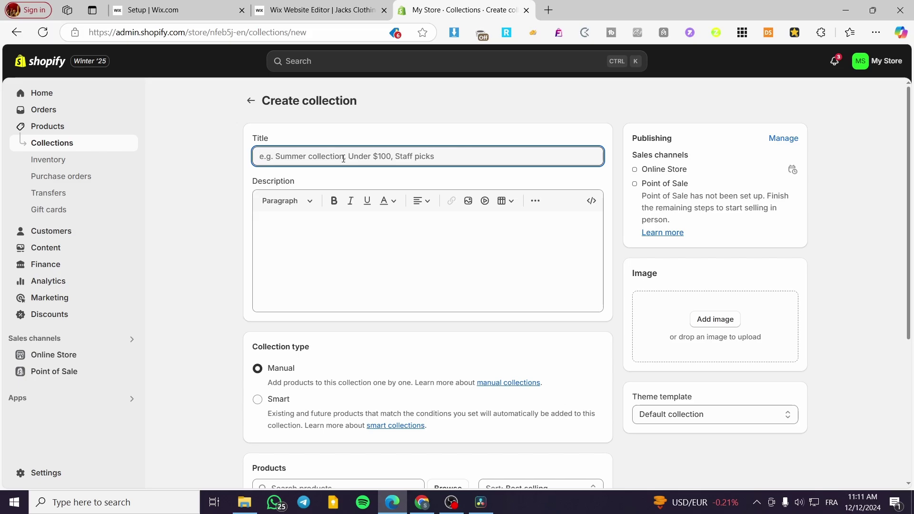
type("Shoe Collection")
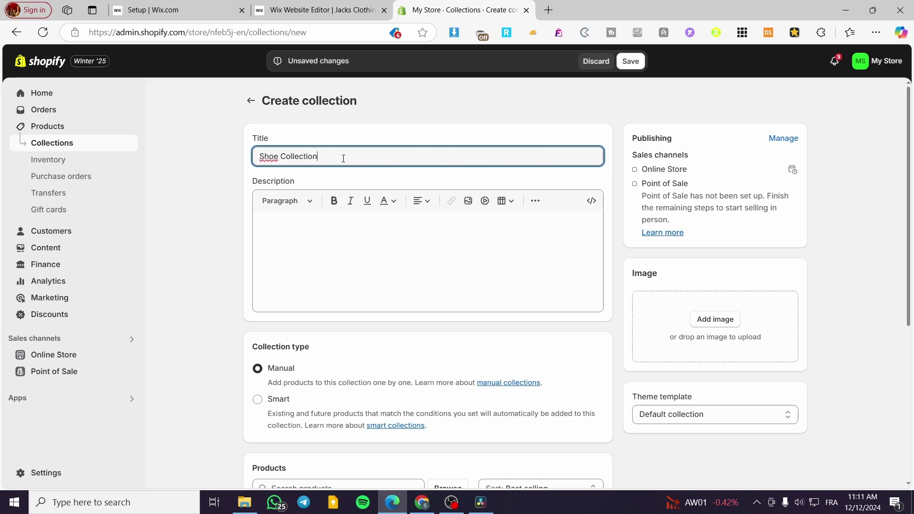
- Copy the collection's title "Shoe Collection" into its description
left_click(281, 200)
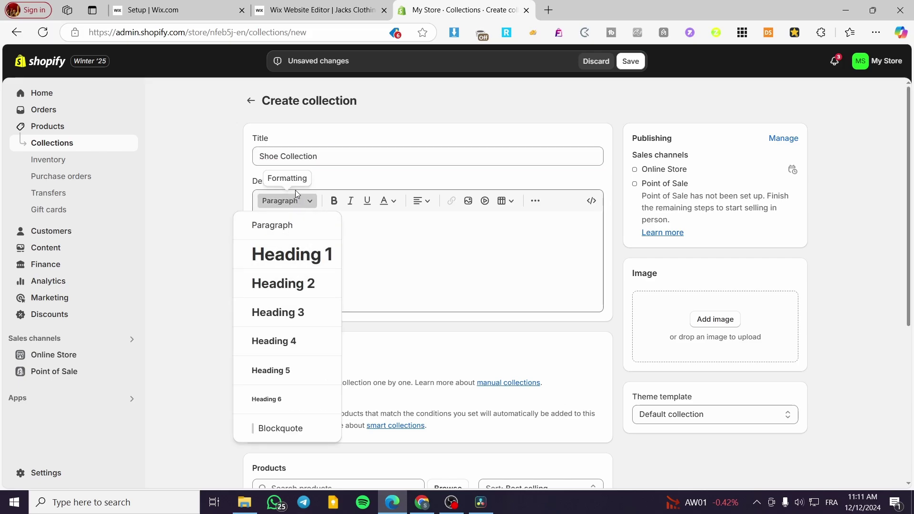
left_click(327, 156)
left_click_drag(327, 156, 200, 158)
key("ctrl+c")
left_click(370, 232)
key("ctrl+v")
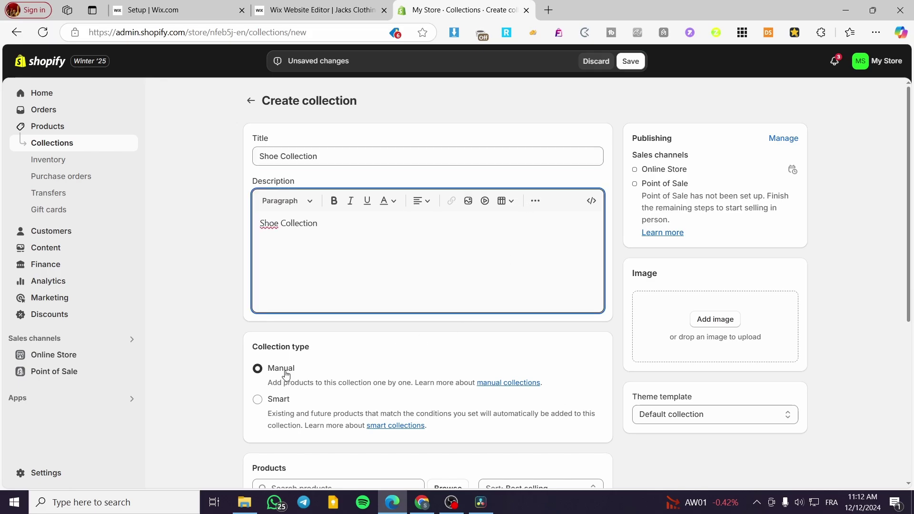
scroll(290, 352, "down", 3)
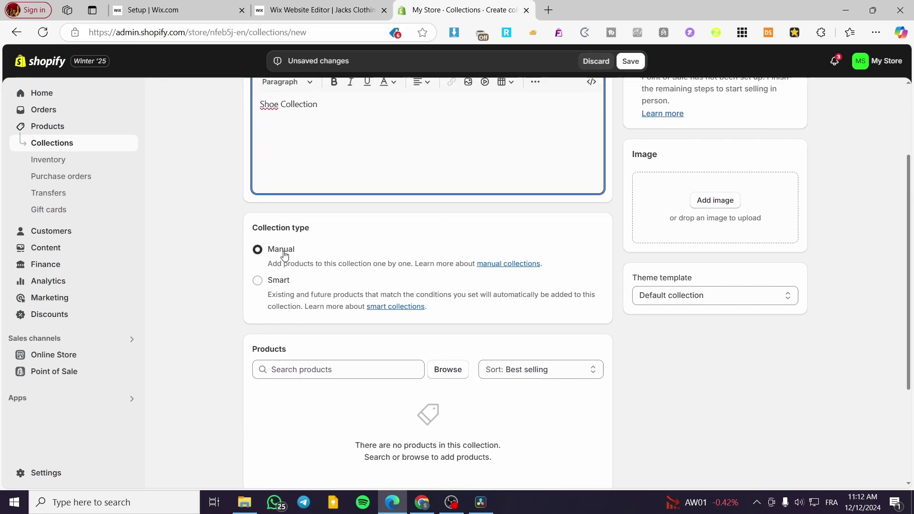
- Add the Casual Shoe and Sporty Shoe products to the manual collection
left_click(459, 380)
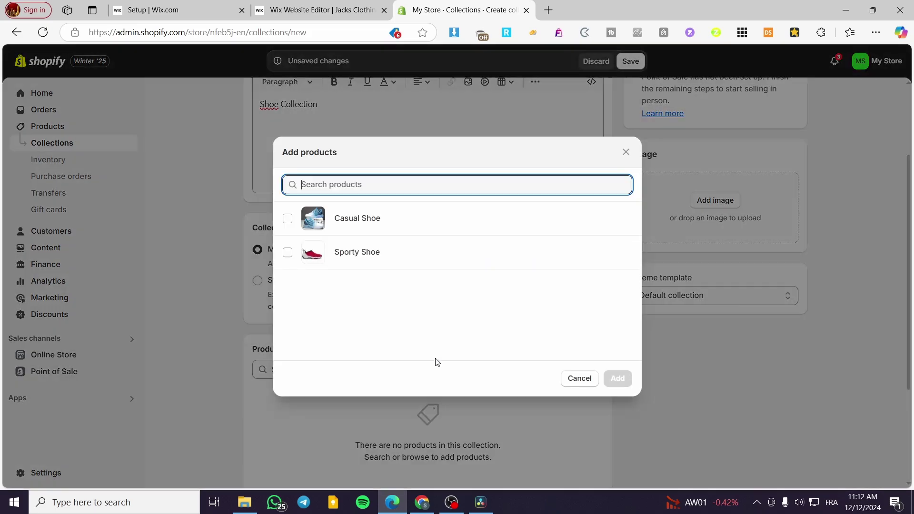
left_click(287, 219)
left_click(287, 252)
left_click(618, 379)
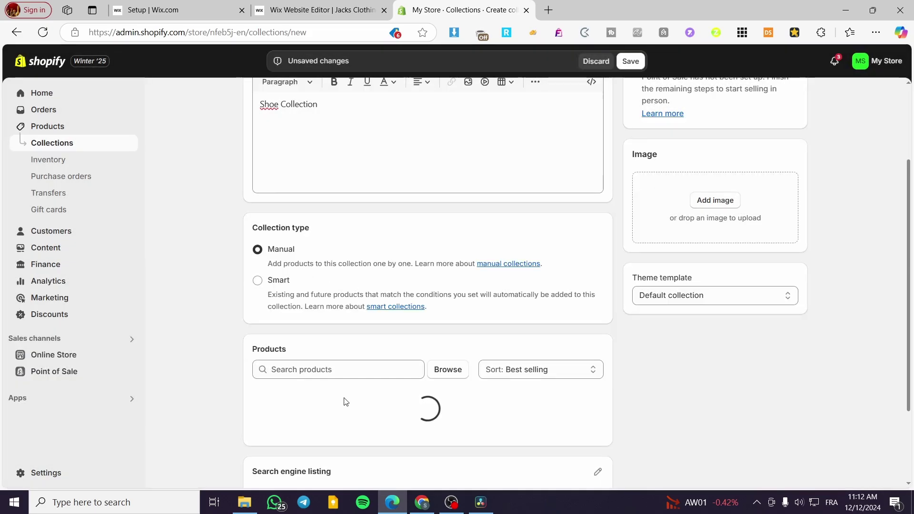
- Upload the pexels-chanwalrus food photo as the collection's image and save the collection
scroll(492, 372, "down", 3)
scroll(626, 416, "up", 5)
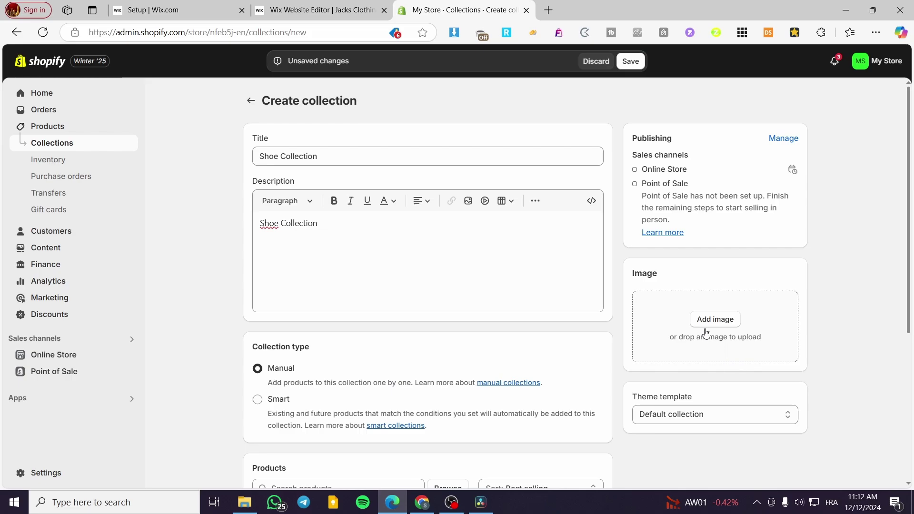
left_click(725, 324)
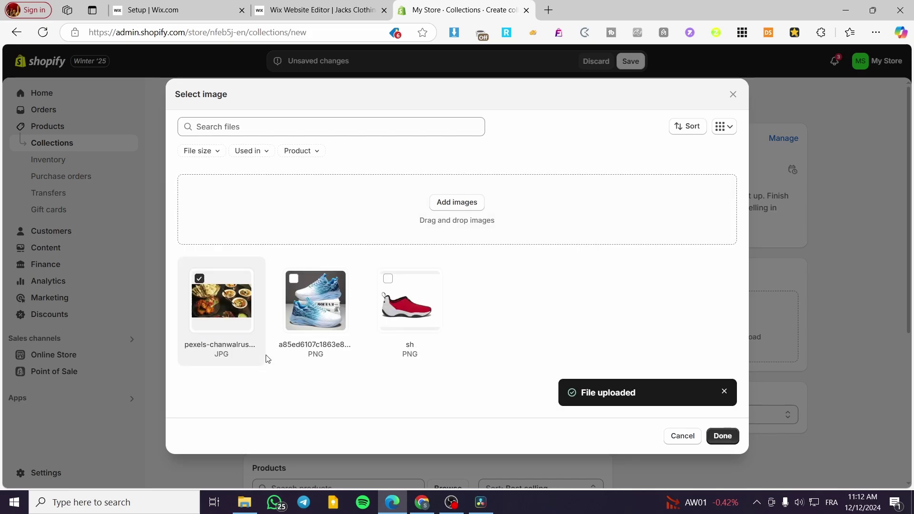
left_click(722, 437)
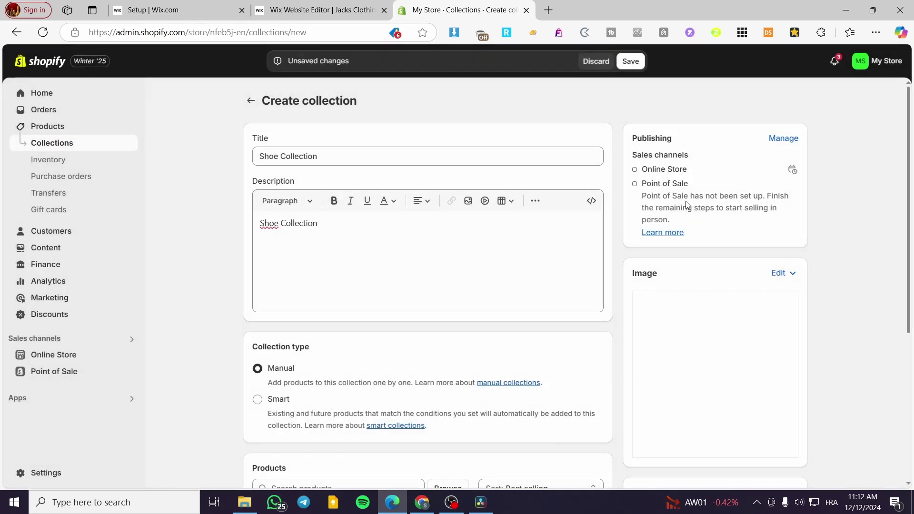
scroll(731, 313, "down", 3)
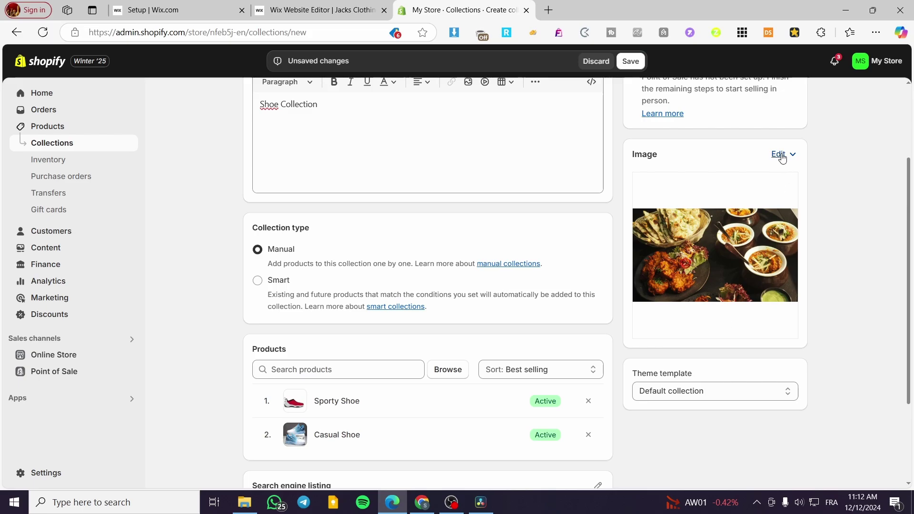
left_click(781, 155)
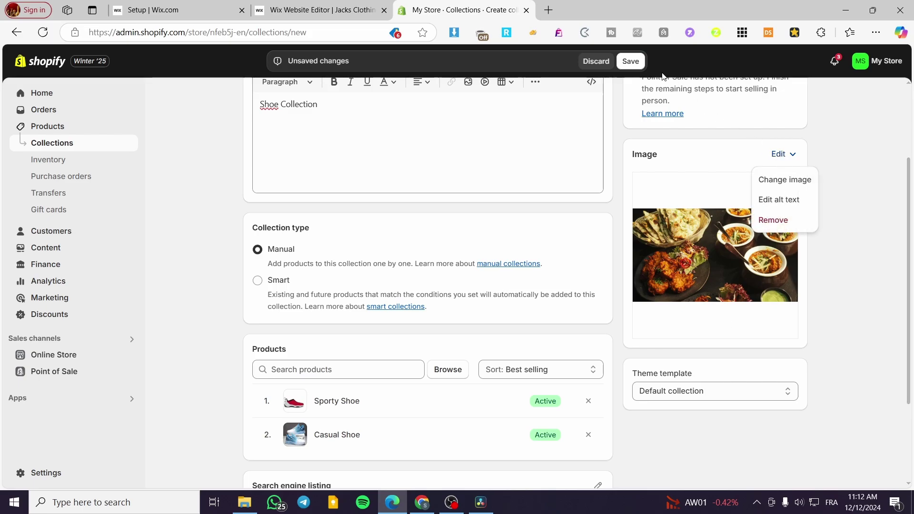
left_click(635, 67)
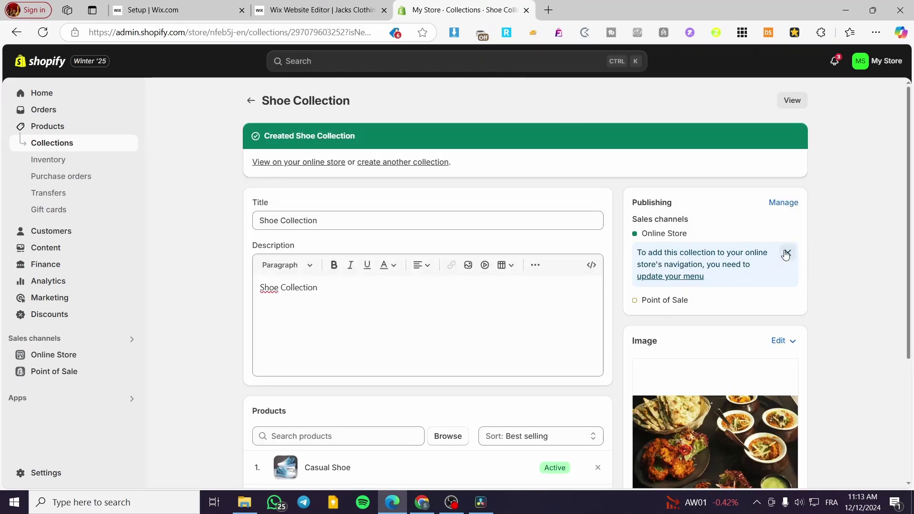
- Check how the Shoe Collection page looks in the live online store, and return to the admin
left_click(797, 102)
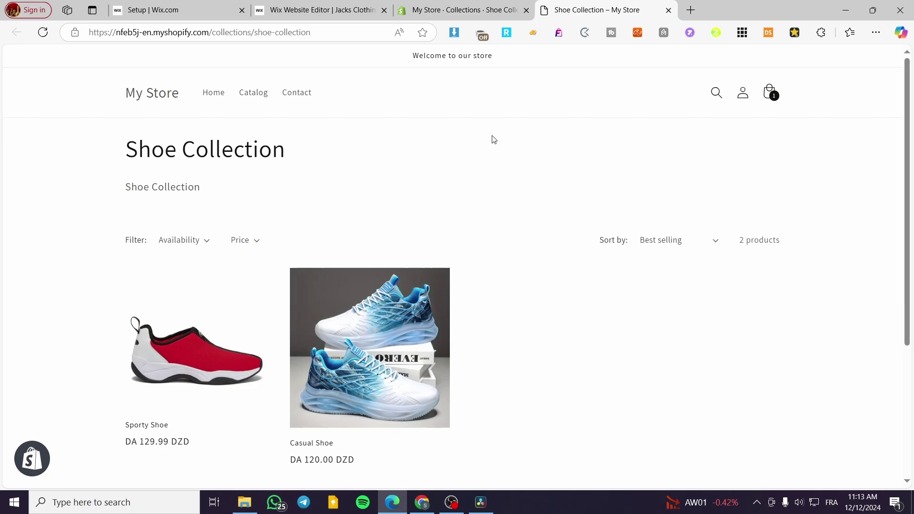
left_click(669, 10)
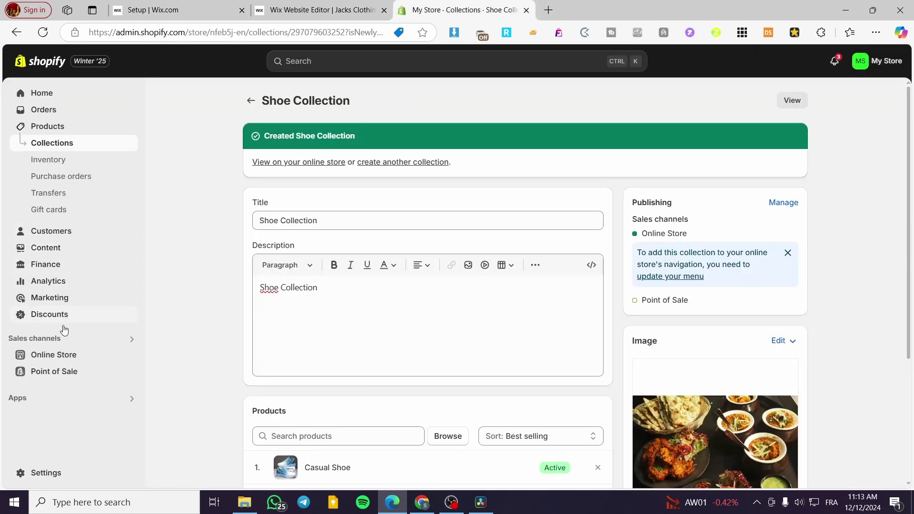
- Start customizing the online store's Dawn theme and open its Default collection template
left_click(54, 356)
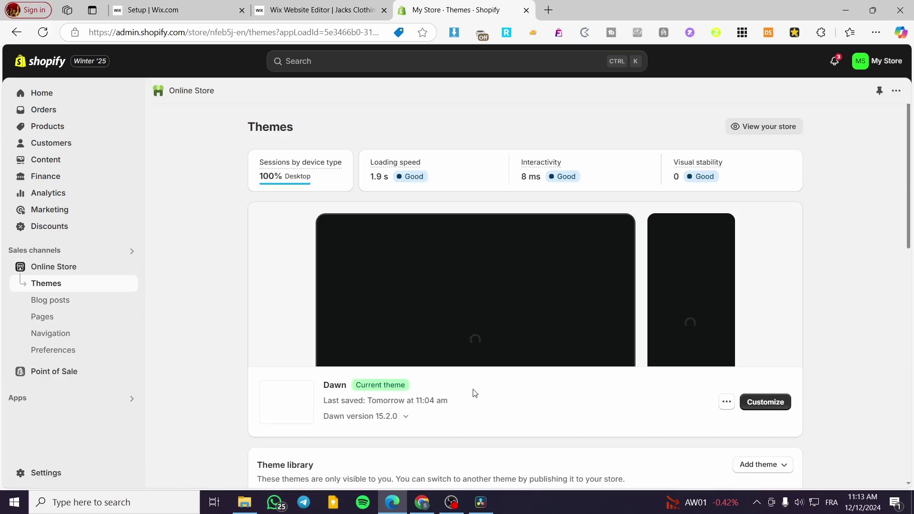
left_click(765, 403)
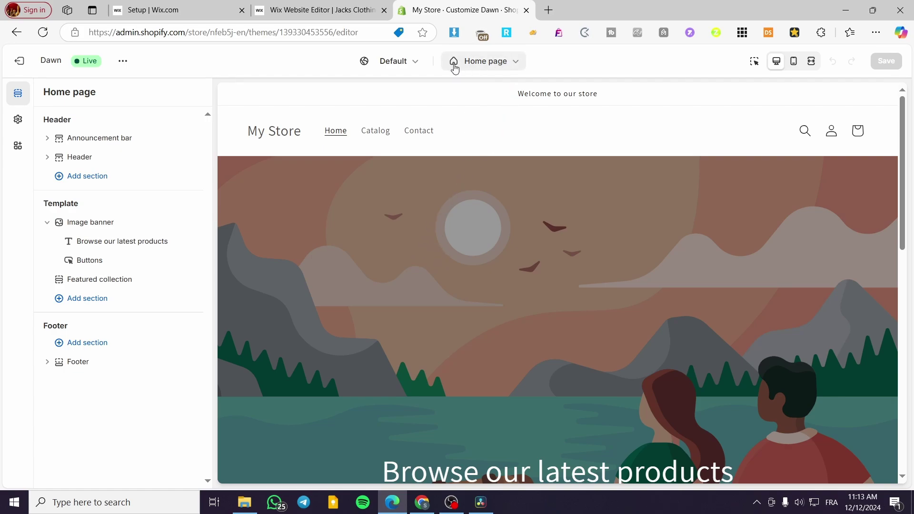
left_click(515, 67)
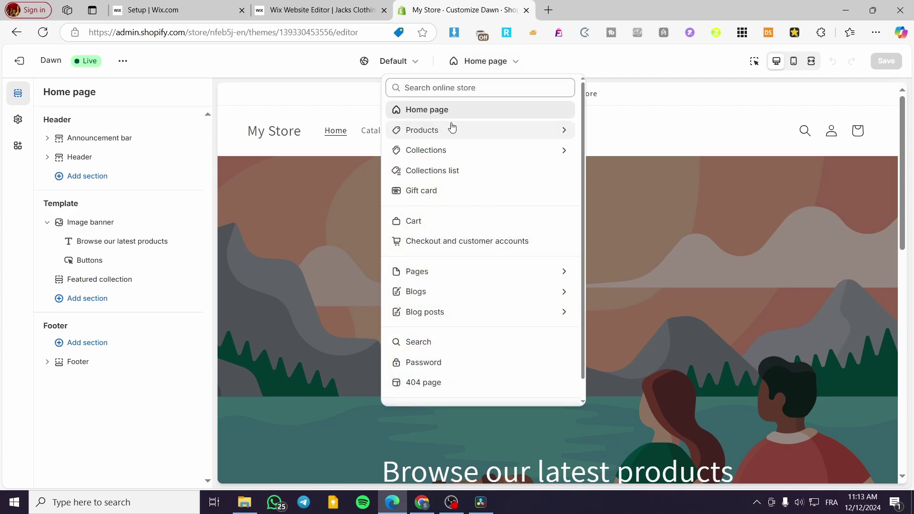
left_click(419, 151)
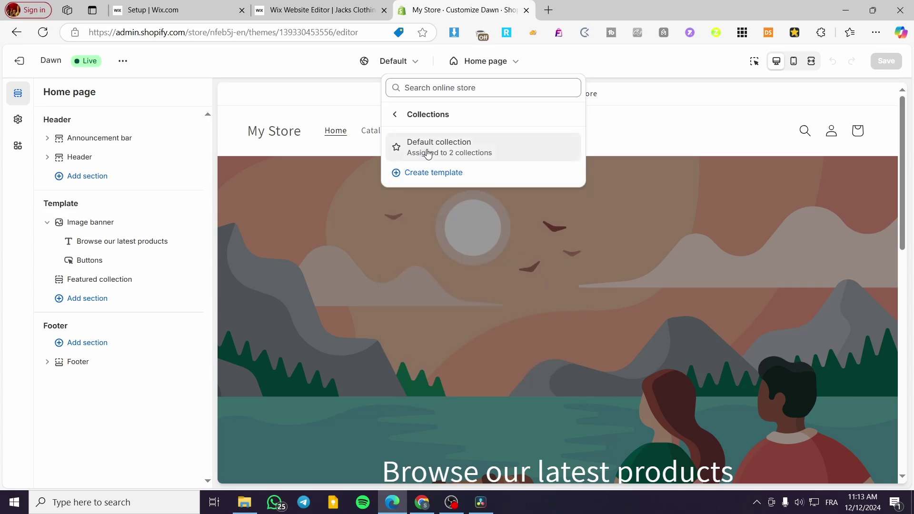
left_click(428, 153)
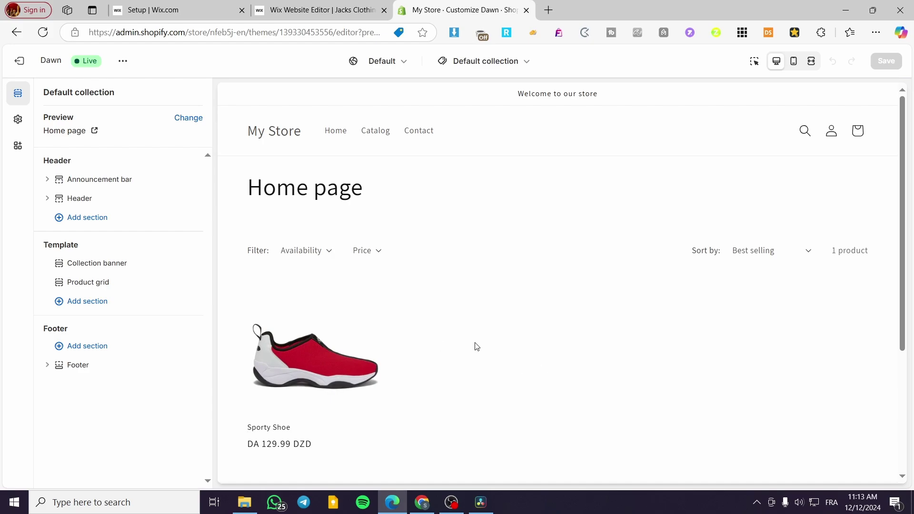
- Change the template's preview to the Shoe Collection
scroll(439, 341, "down", 4)
scroll(435, 341, "up", 4)
left_click(186, 118)
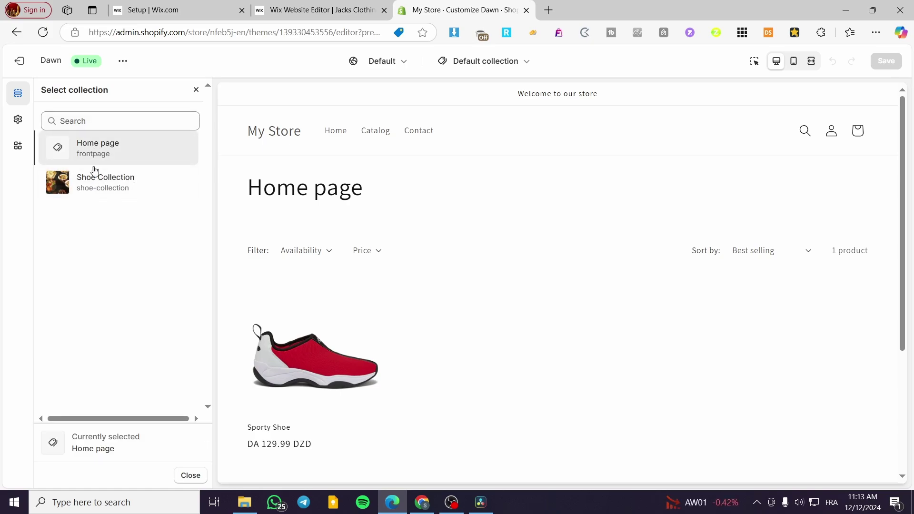
left_click(95, 184)
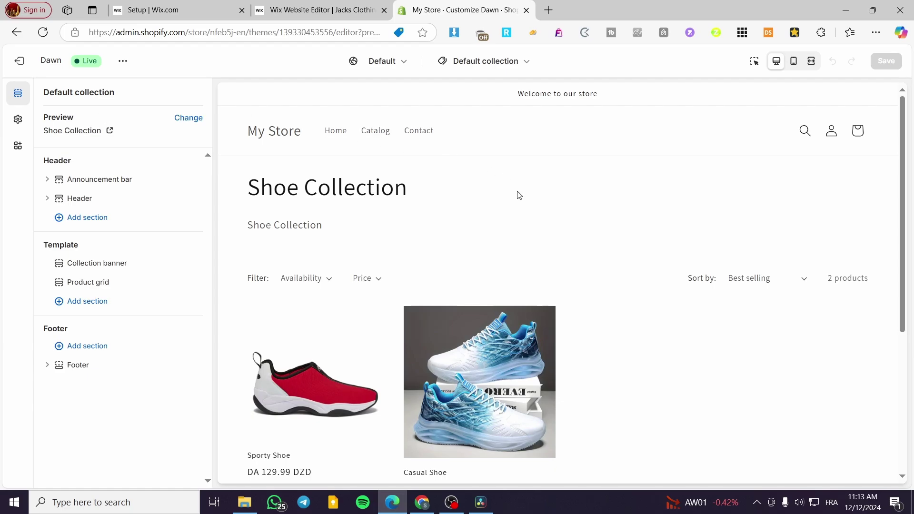
- Add an Image banner section to the collection template and place it above the Collection banner
left_click(77, 264)
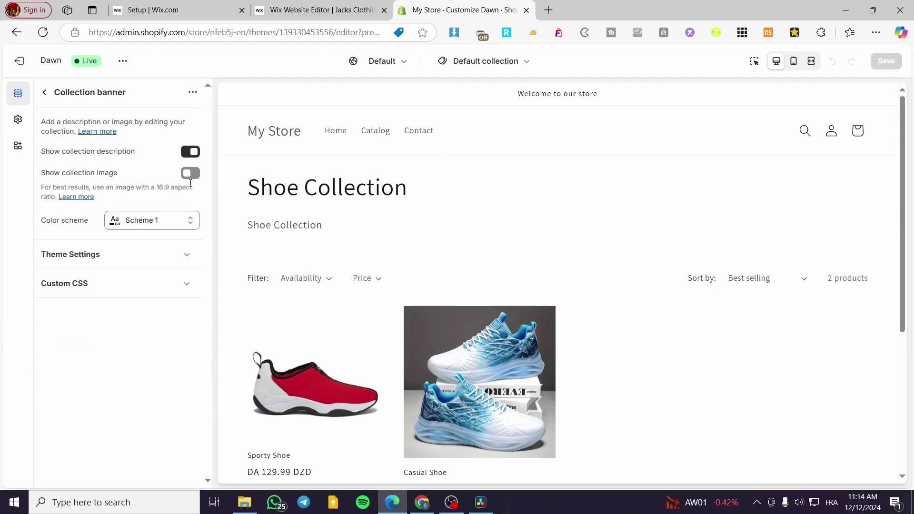
left_click(45, 92)
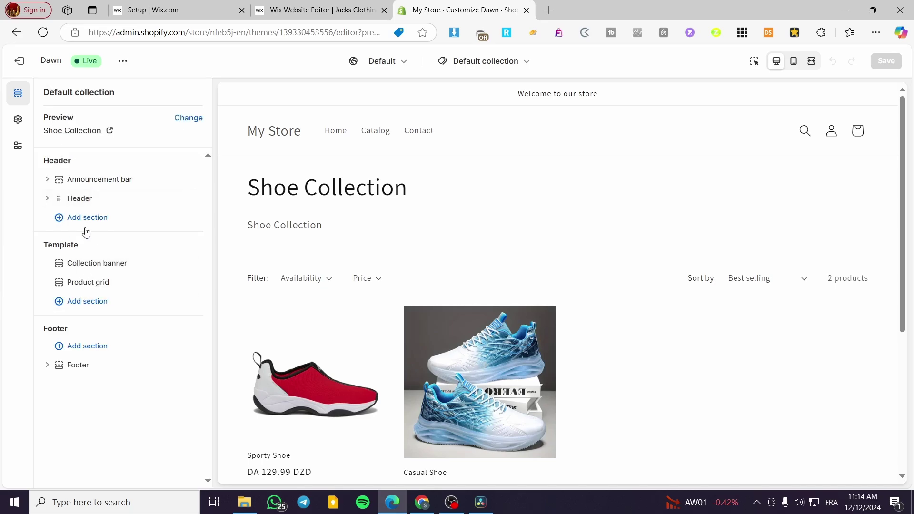
left_click(79, 303)
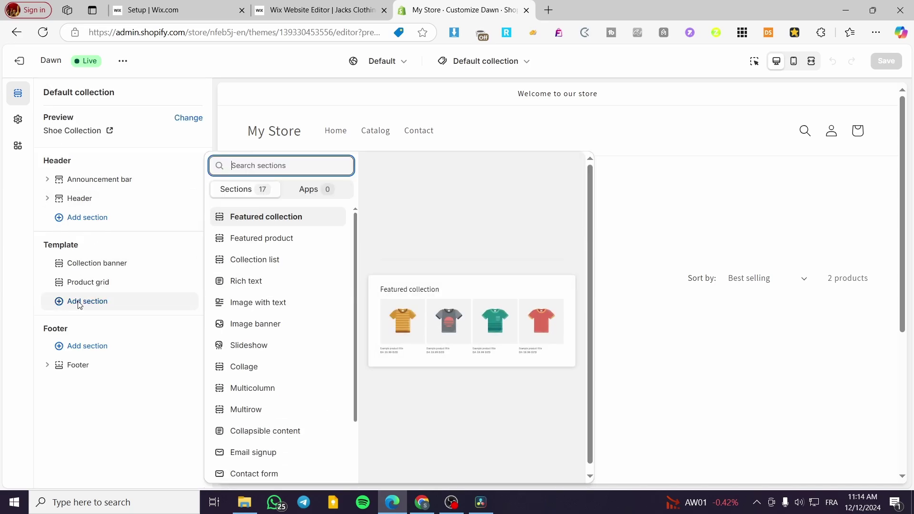
left_click(267, 332)
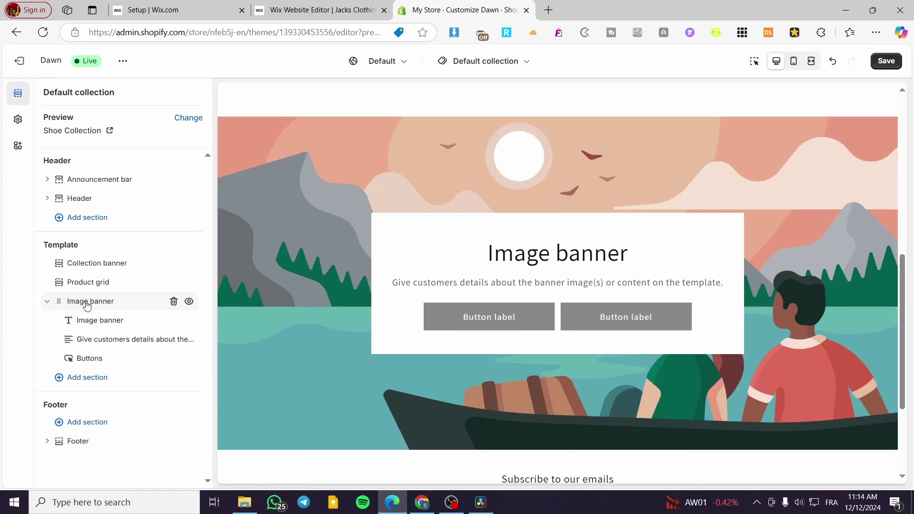
left_click_drag(73, 301, 86, 259)
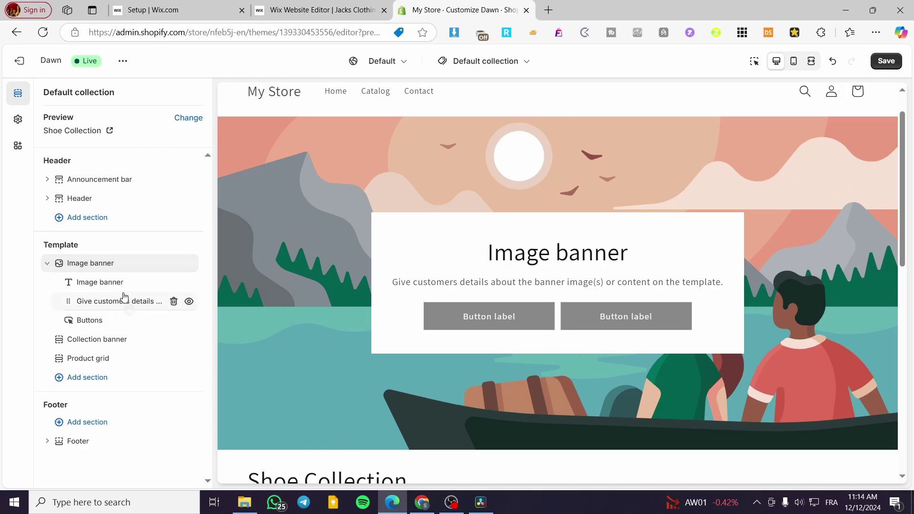
- Delete the heading, text and buttons blocks from the Image banner section
left_click(174, 283)
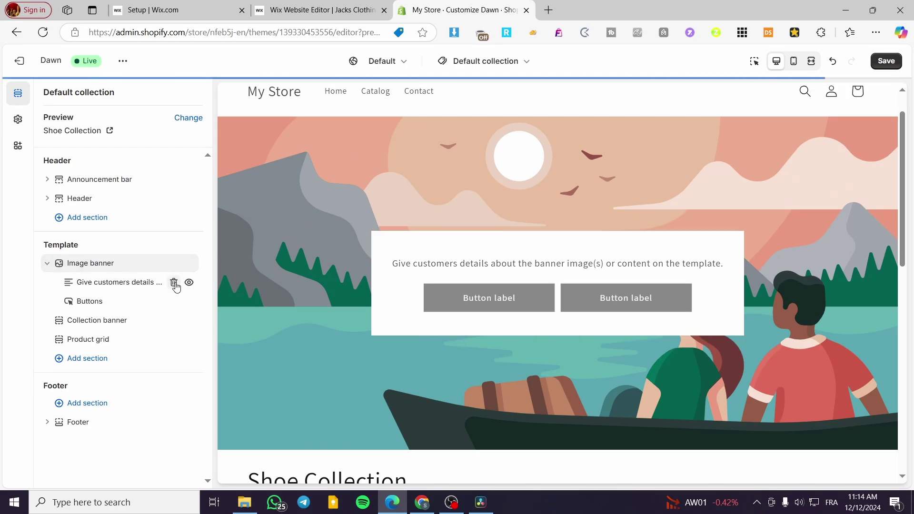
left_click(175, 283)
left_click(174, 283)
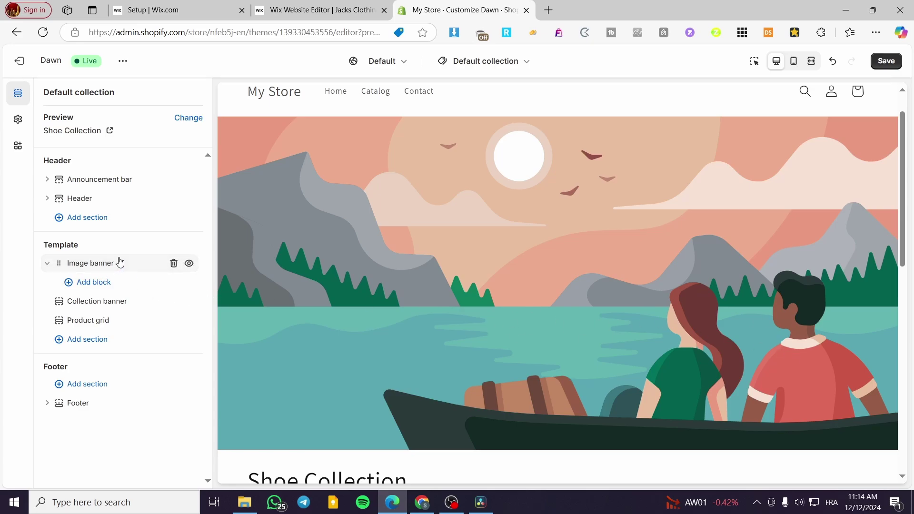
- Connect the Image banner's first image to the collection's Image as its dynamic source
left_click(89, 264)
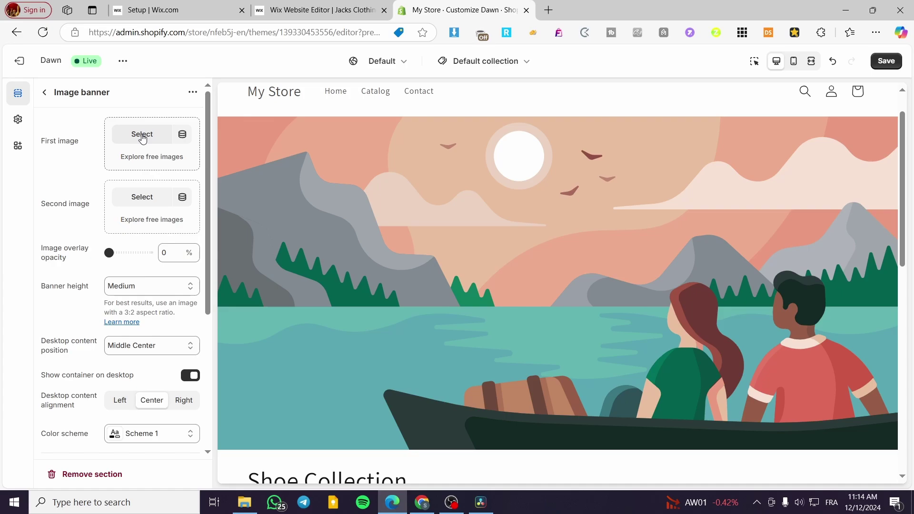
left_click(182, 134)
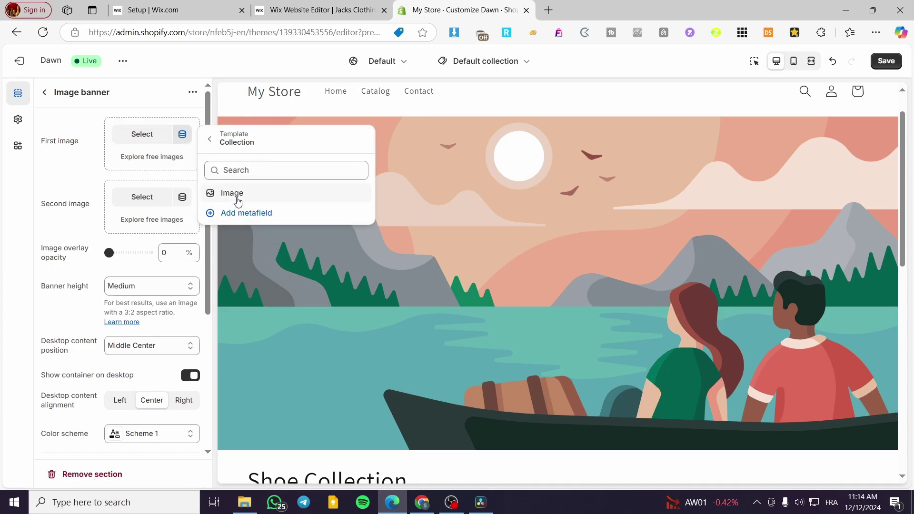
left_click(237, 200)
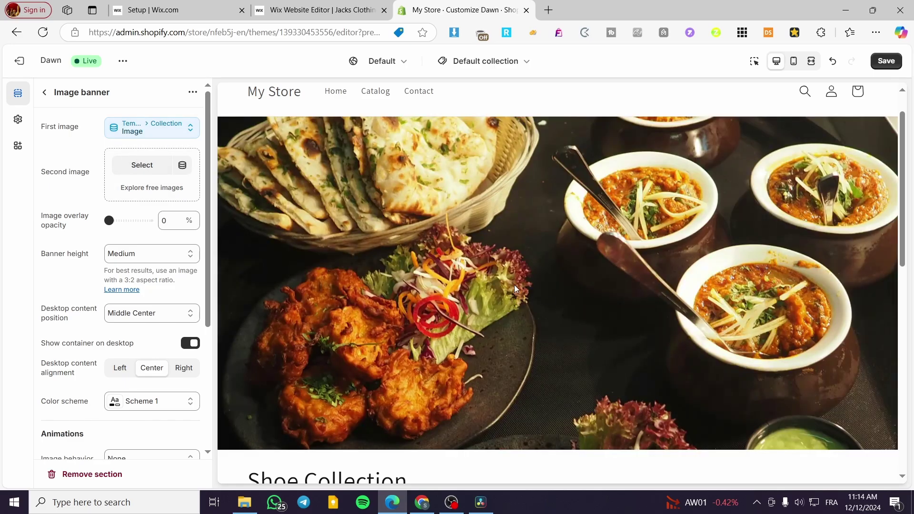
scroll(630, 291, "down", 6)
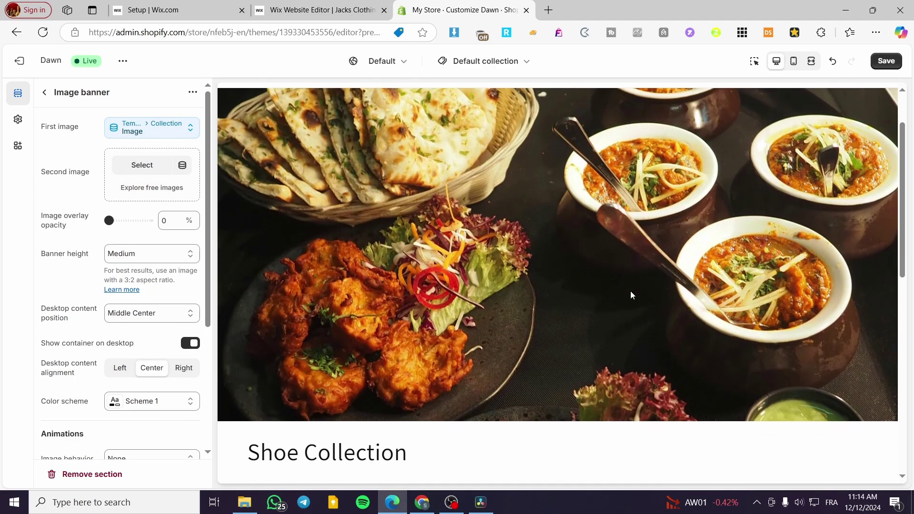
scroll(494, 276, "up", 7)
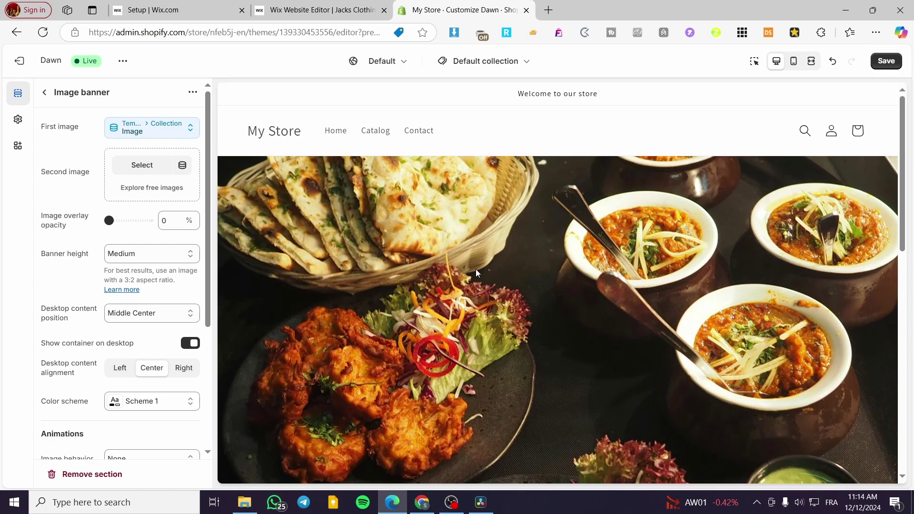
- Upload the Red and Black Modern Paper Illustrative Pizza Restaurant PNG from Downloads as the banner's second image
left_click(153, 170)
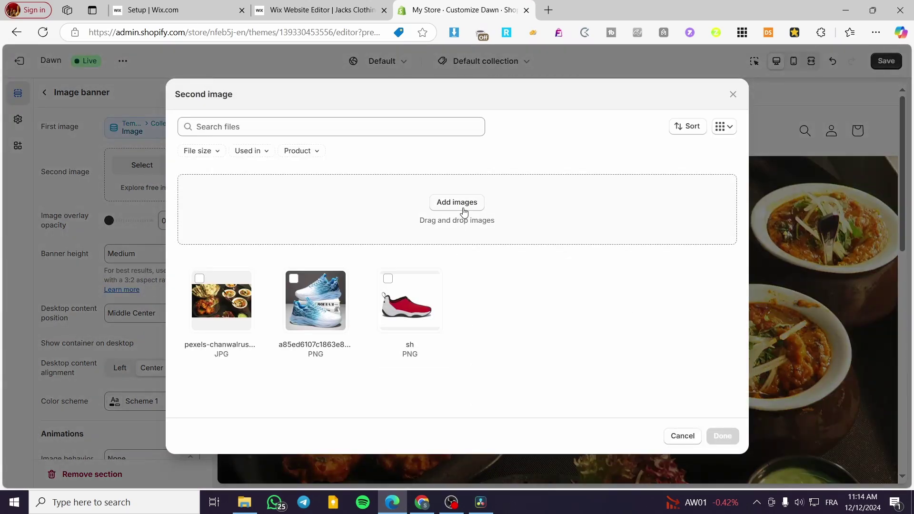
left_click(457, 203)
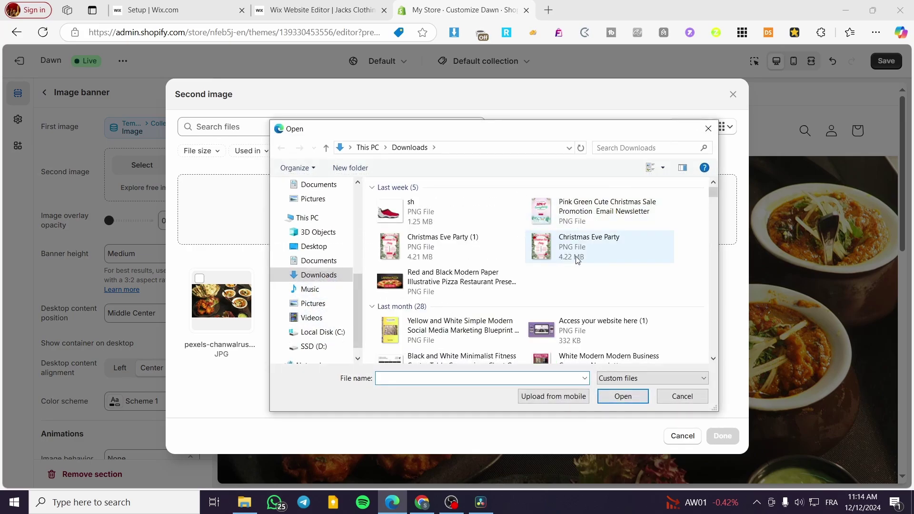
left_click(434, 291)
left_click(638, 402)
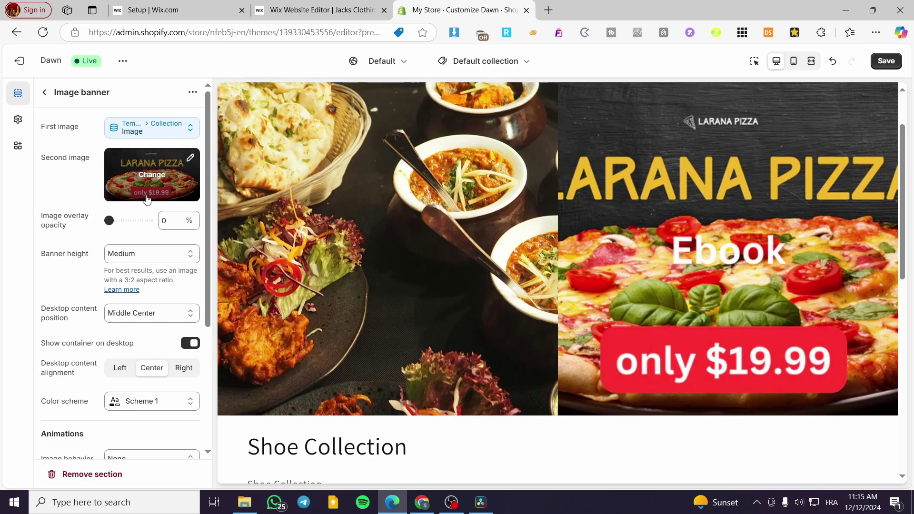
mouse_move(110, 221)
left_mouse_down()
mouse_move(143, 221)
mouse_move(109, 220)
left_mouse_up()
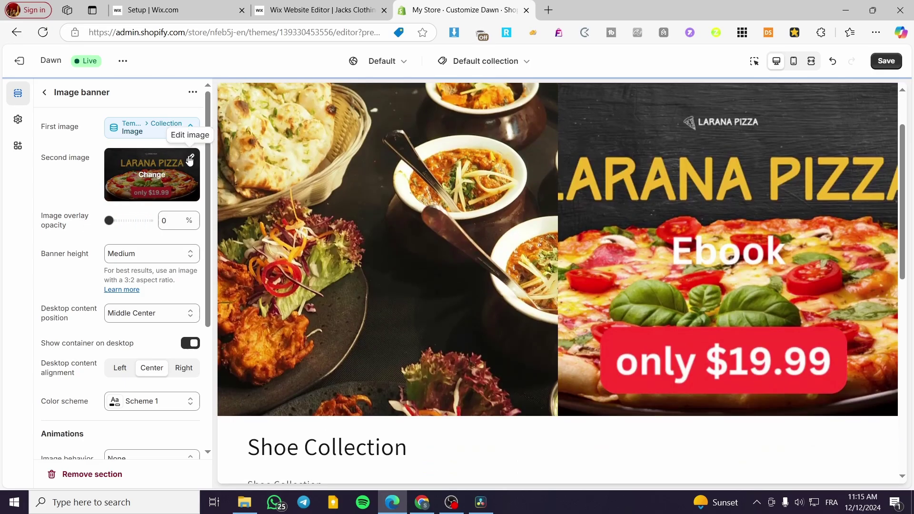
left_click(190, 157)
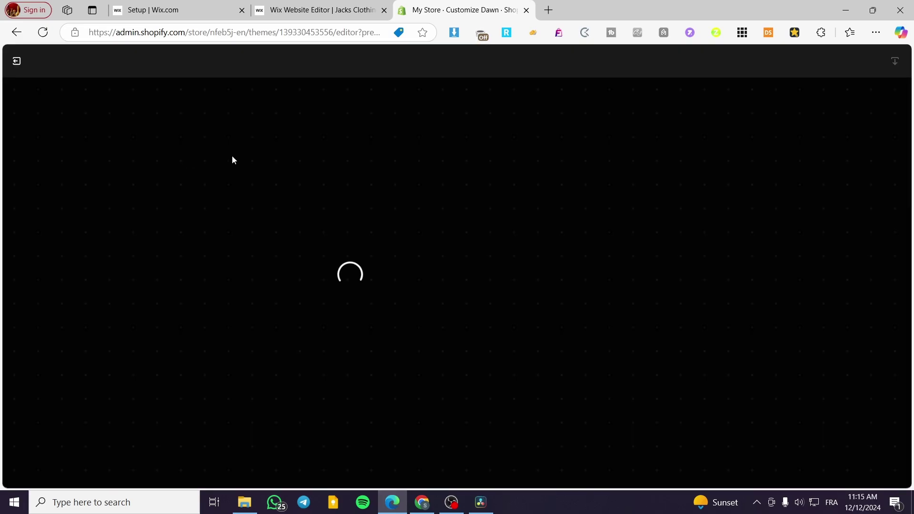
left_click(17, 61)
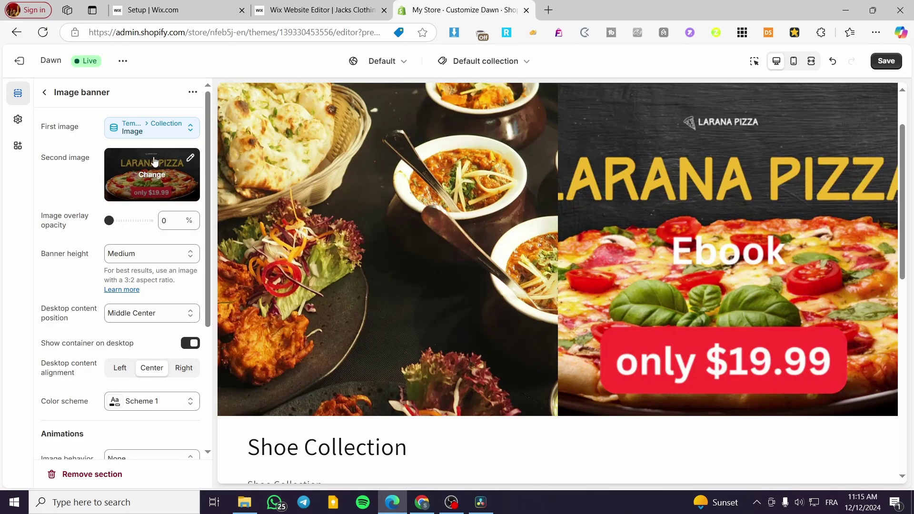
- Remove the Image banner's second image and set the image overlay opacity to 10%
left_click(145, 179)
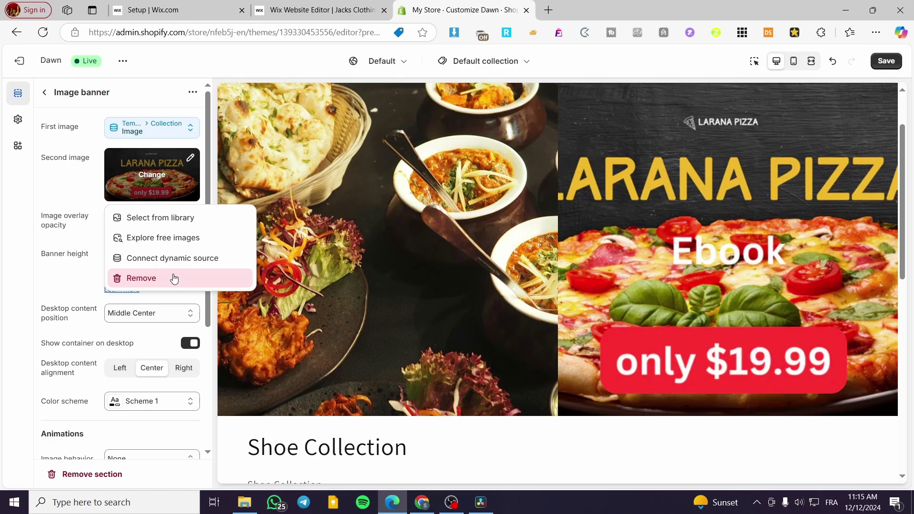
left_click(149, 280)
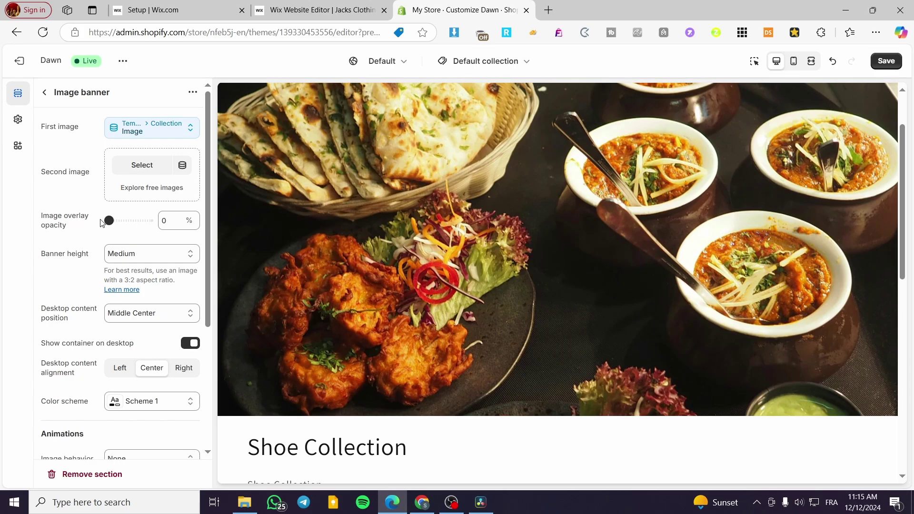
left_click_drag(108, 220, 121, 220)
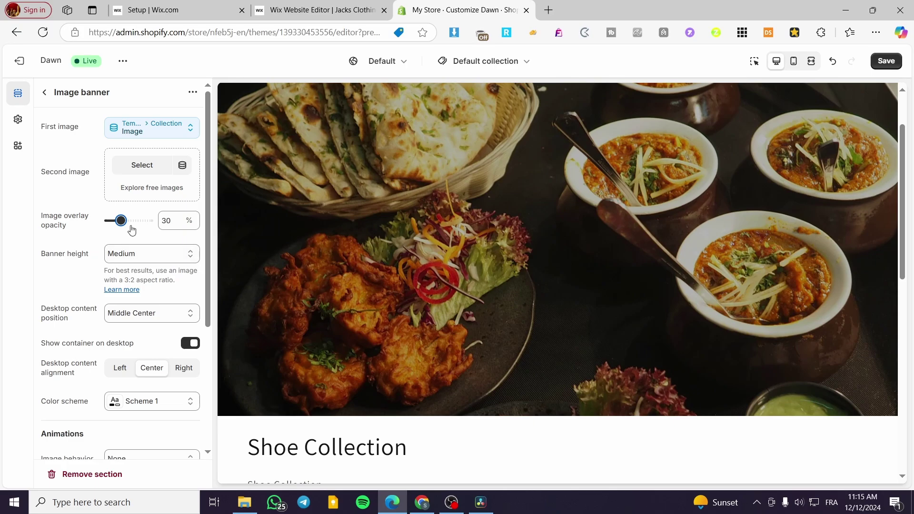
left_click_drag(121, 220, 112, 221)
- Try the Large, Medium and Adapt to first image banner heights, and set the banner height to Small
left_click(142, 260)
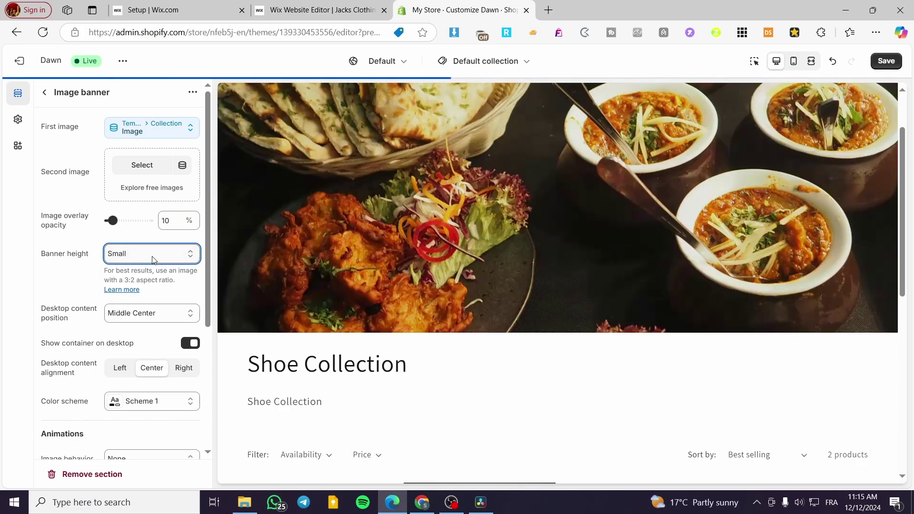
left_click(153, 257)
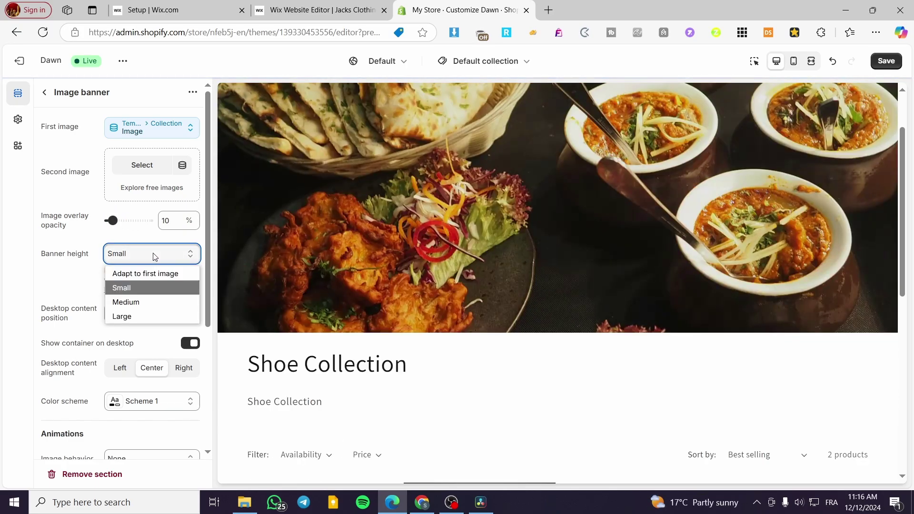
left_click(153, 314)
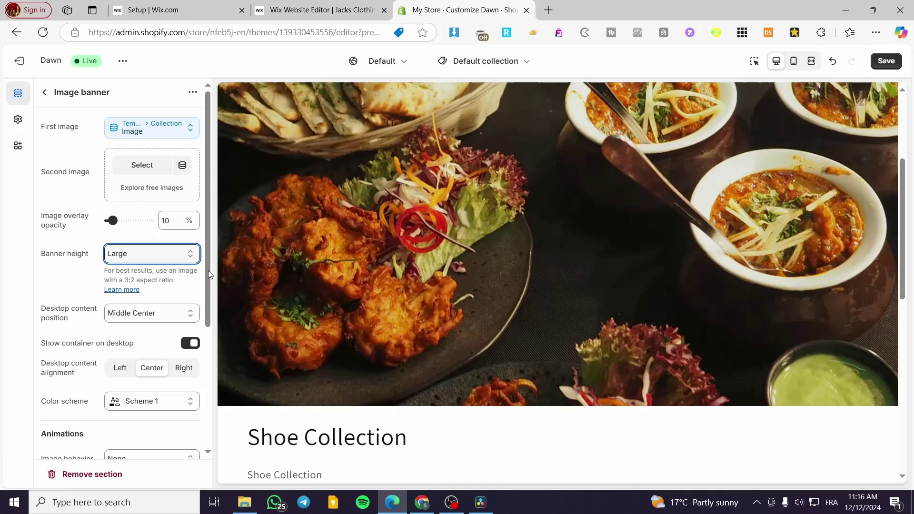
left_click(176, 261)
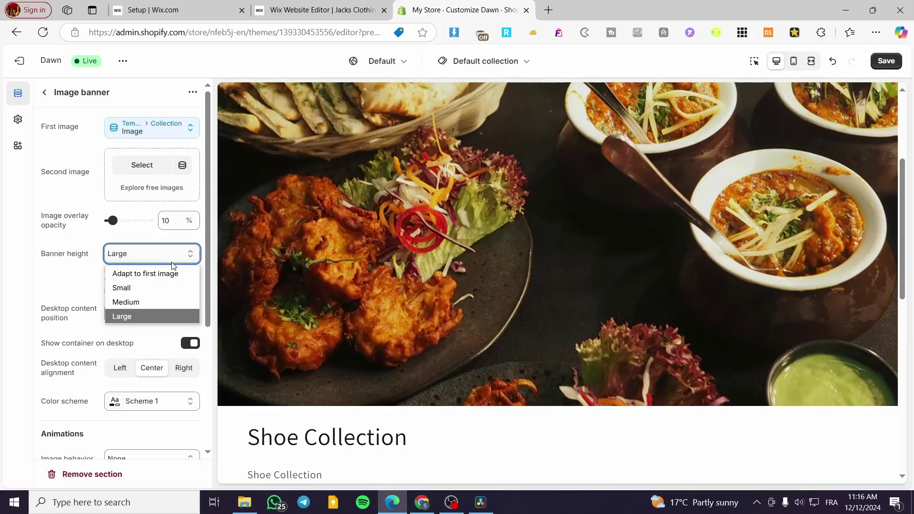
left_click(156, 301)
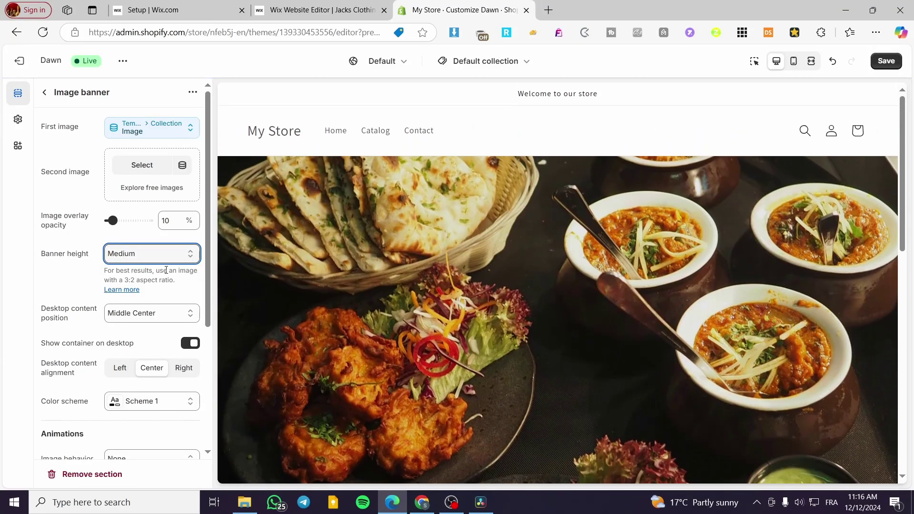
left_click(164, 257)
left_click(143, 274)
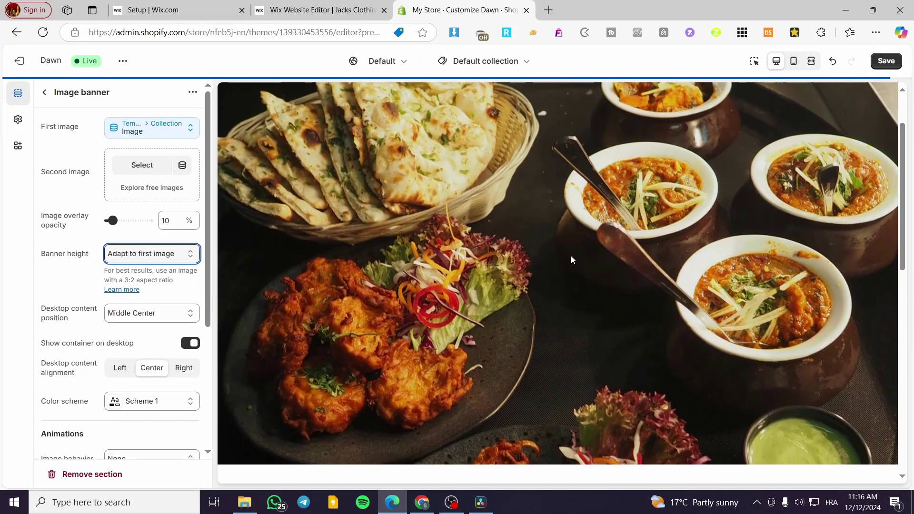
left_click(180, 257)
left_click(138, 286)
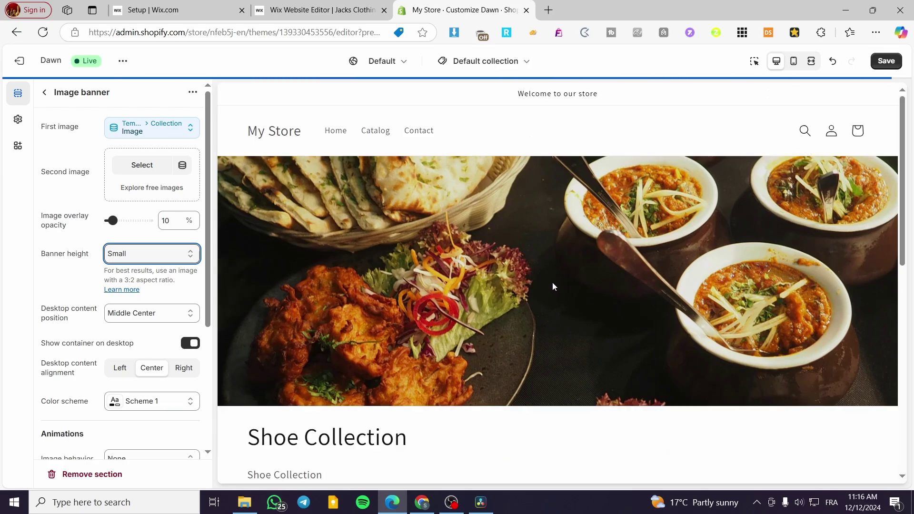
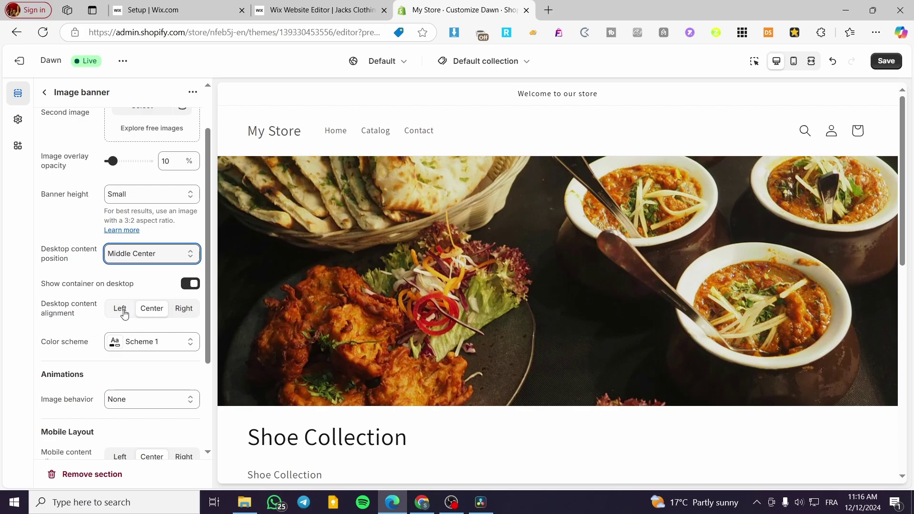
- Set the Image banner's image behavior animation to Ambient movement
scroll(125, 318, "down", 3)
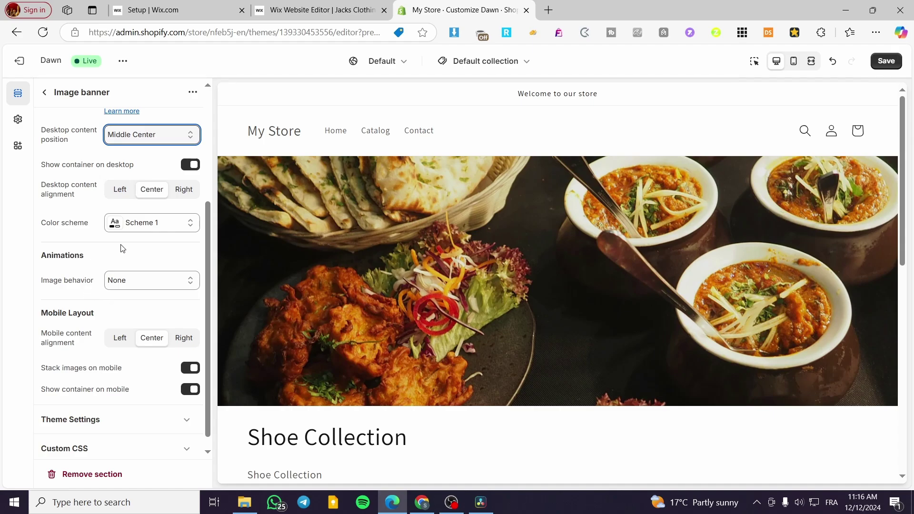
scroll(157, 242, "down", 1)
left_click(148, 270)
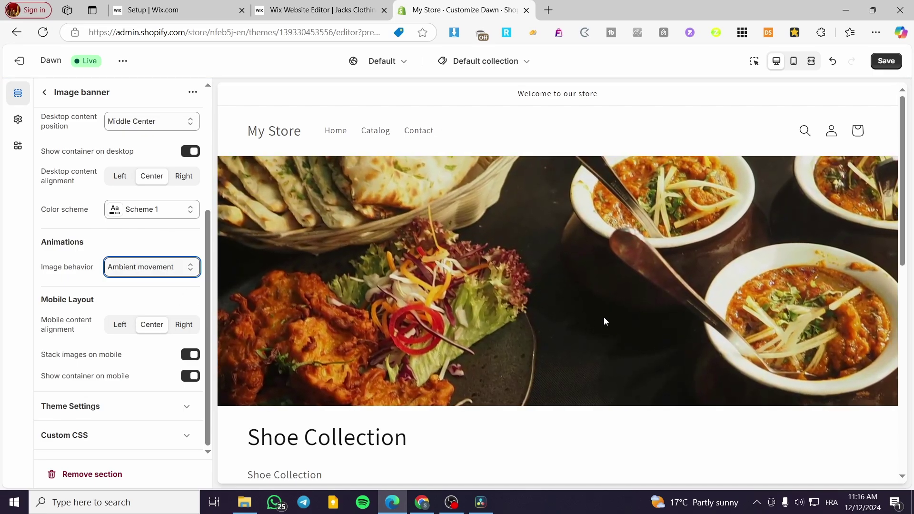
- Try the Zoom in on scroll image behavior, preview it on the collection page, and restore Ambient movement
left_click(184, 267)
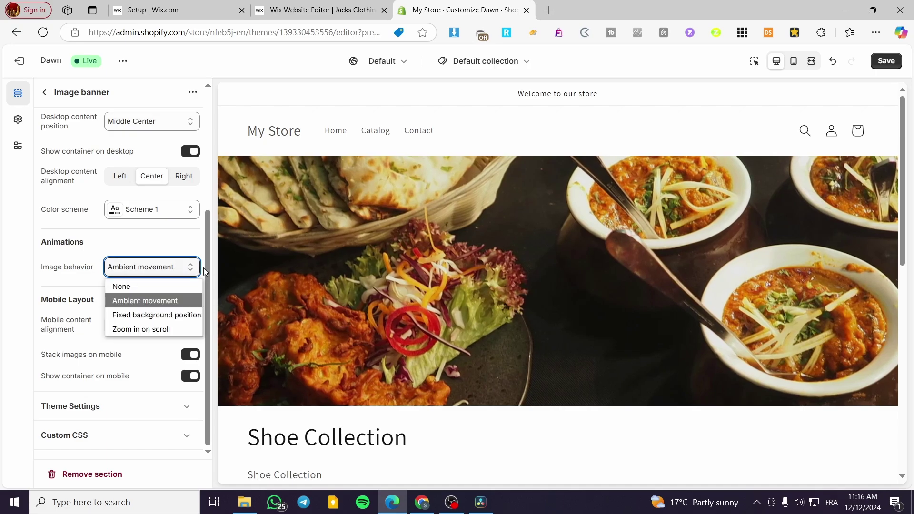
left_click(143, 330)
scroll(587, 337, "down", 5)
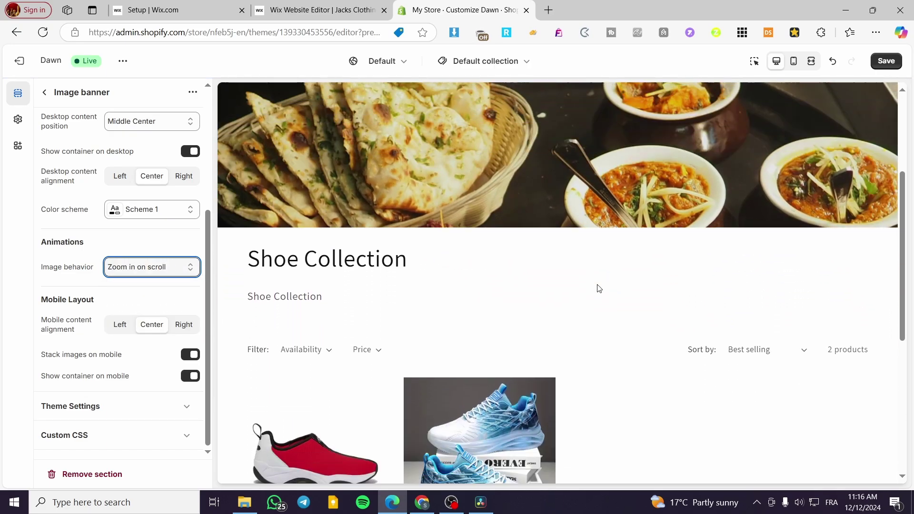
scroll(593, 289, "up", 5)
scroll(595, 310, "down", 5)
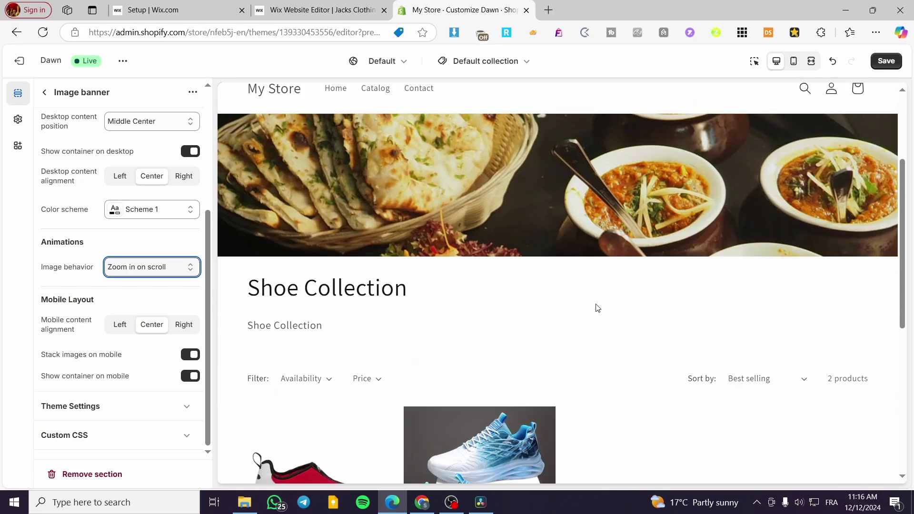
scroll(596, 310, "up", 3)
scroll(596, 311, "up", 2)
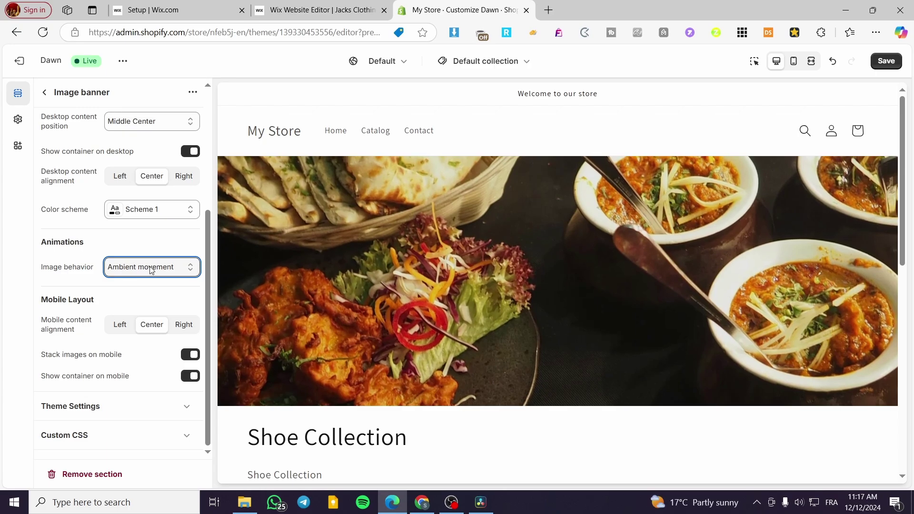
left_click(72, 283)
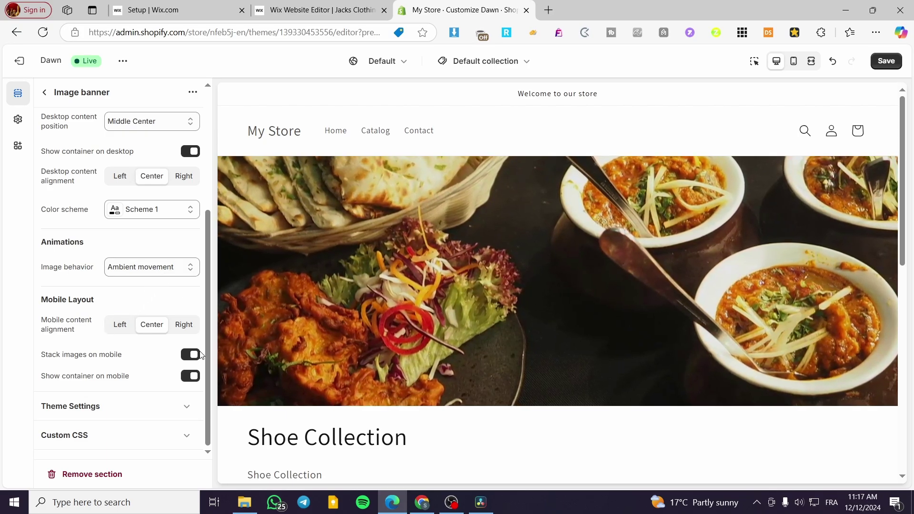
- Examine the Image banner's Theme Settings and Custom CSS options, and review the collection page preview from the section list
left_click(185, 408)
scroll(173, 355, "down", 1)
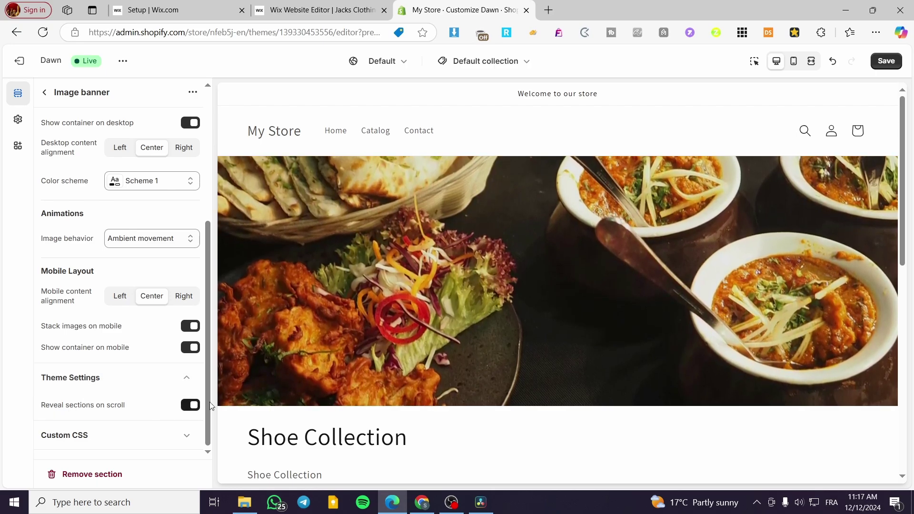
scroll(403, 320, "down", 10)
scroll(402, 320, "up", 10)
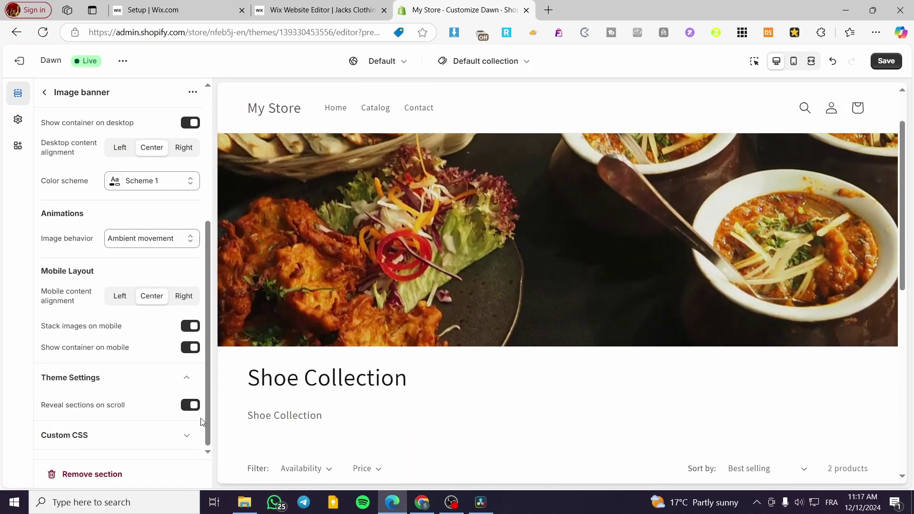
left_click(145, 436)
scroll(153, 393, "down", 3)
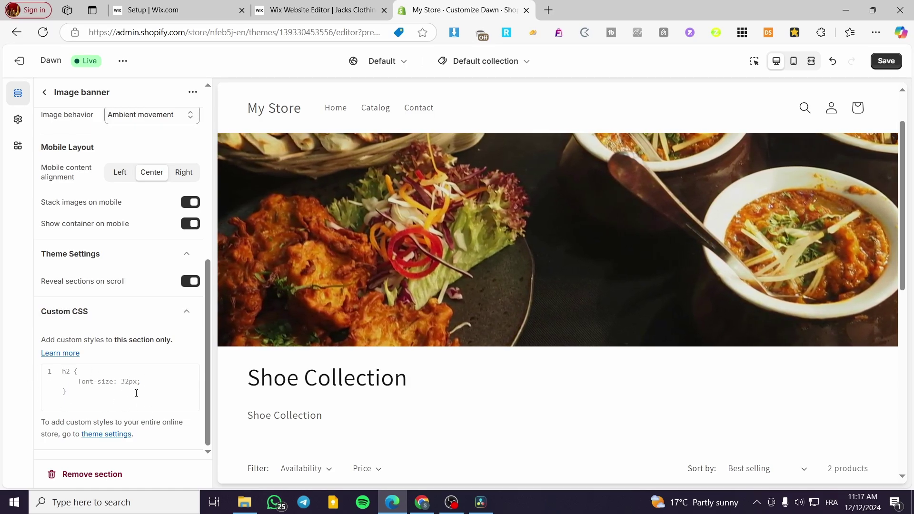
scroll(136, 393, "up", 10)
scroll(119, 286, "down", 4)
scroll(473, 291, "up", 2)
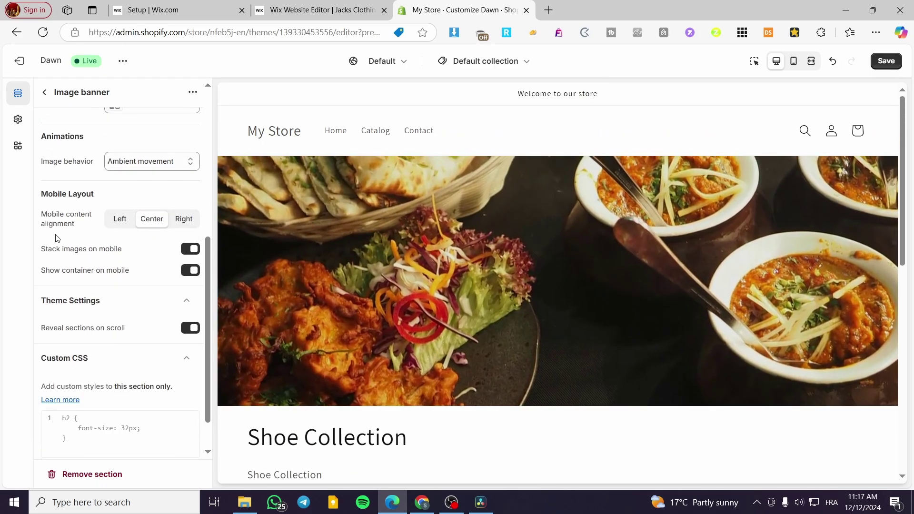
left_click(44, 93)
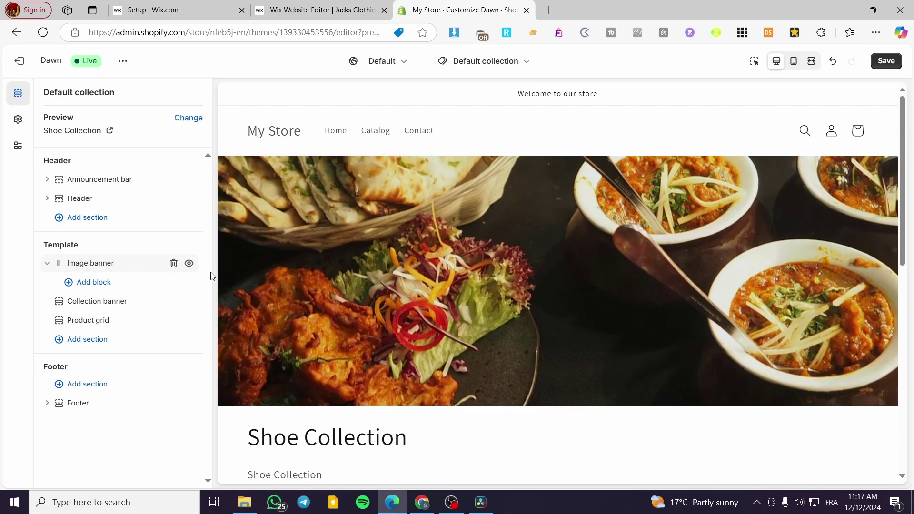
scroll(634, 248, "down", 8)
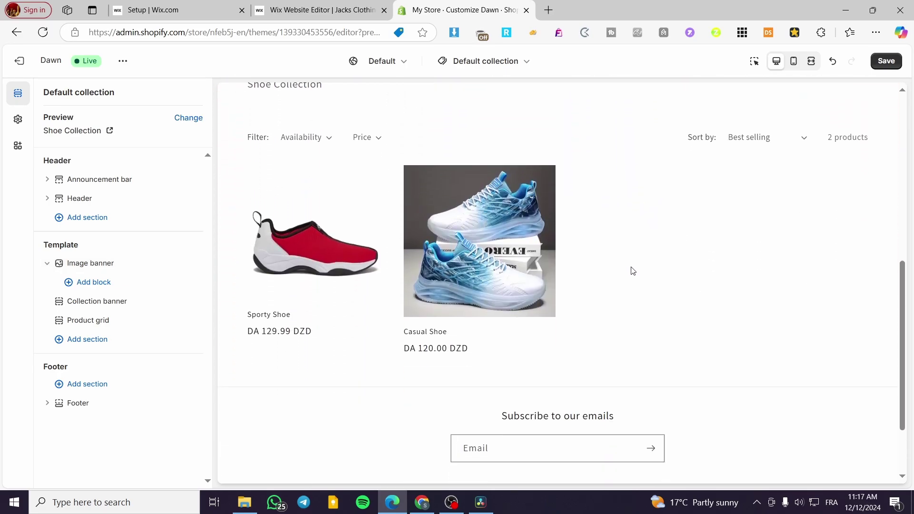
scroll(236, 255, "up", 4)
- Try connecting the Image banner's second image to the brand's Cover image as a dynamic source, and remove that connection
left_click(90, 264)
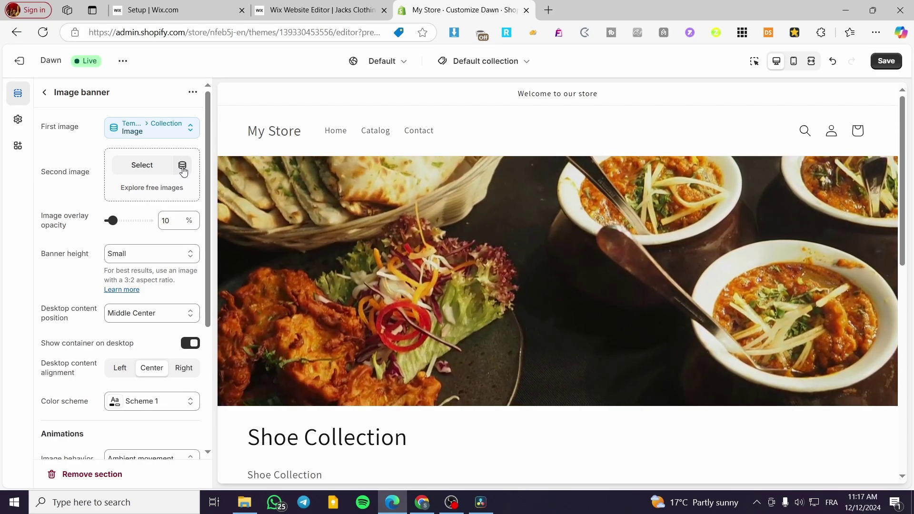
left_click(182, 167)
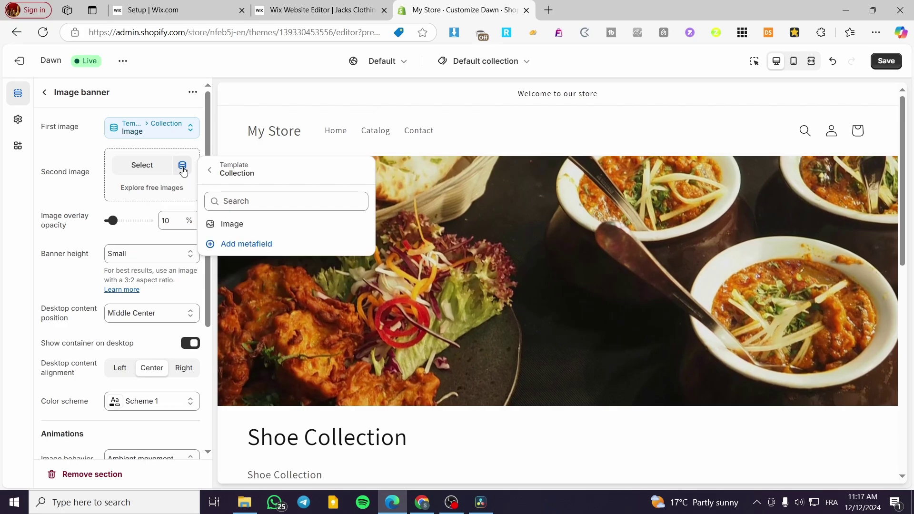
left_click(210, 170)
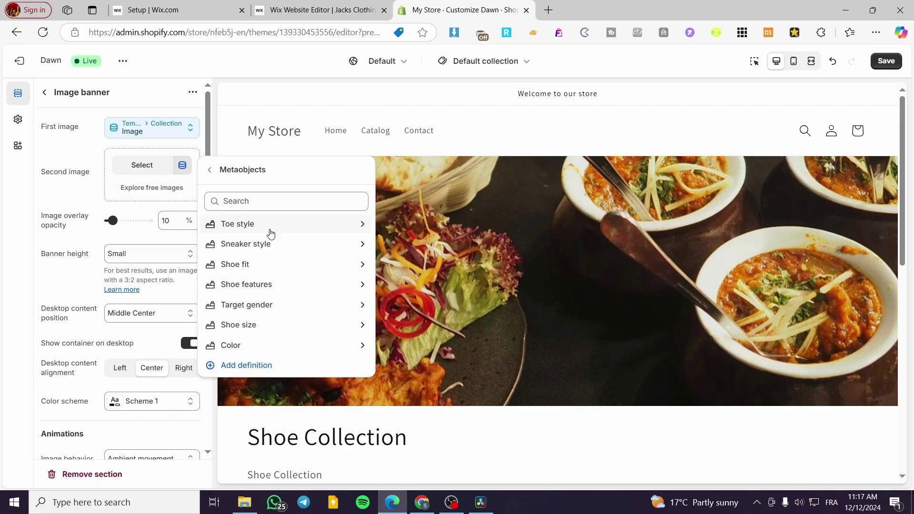
left_click(212, 176)
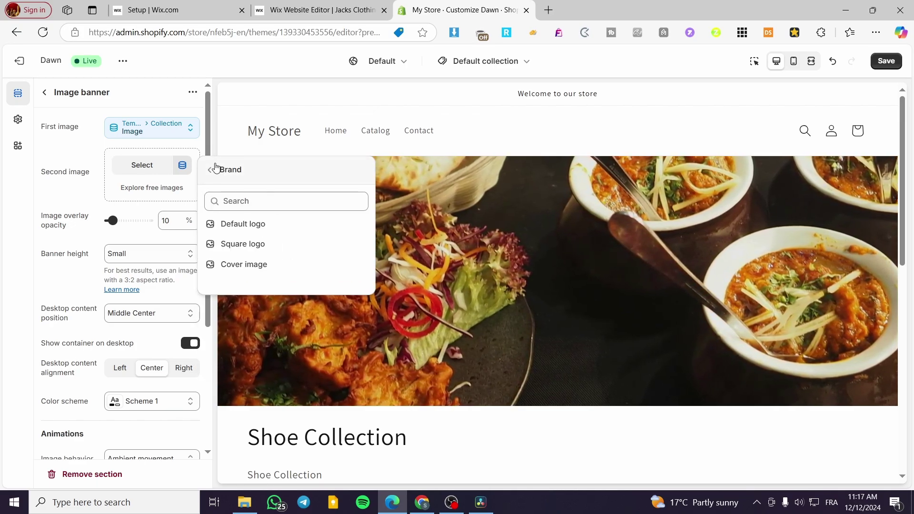
left_click(233, 264)
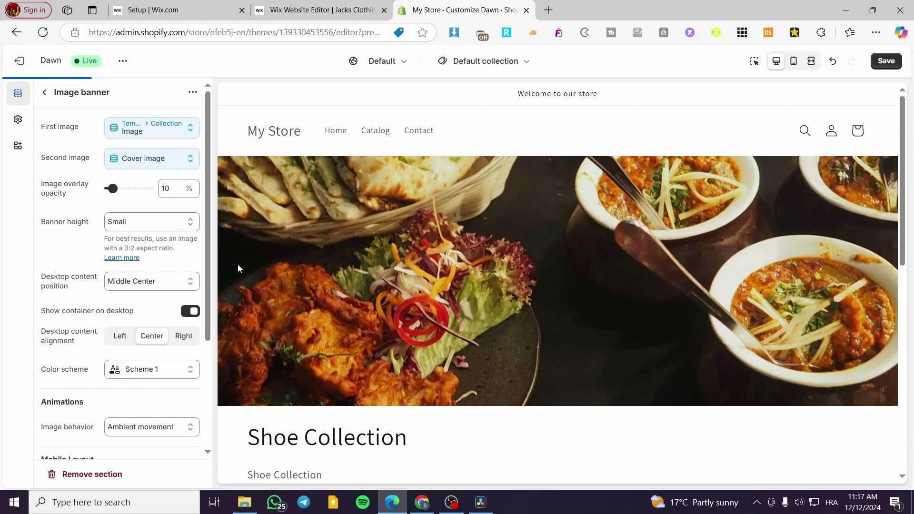
left_click(171, 164)
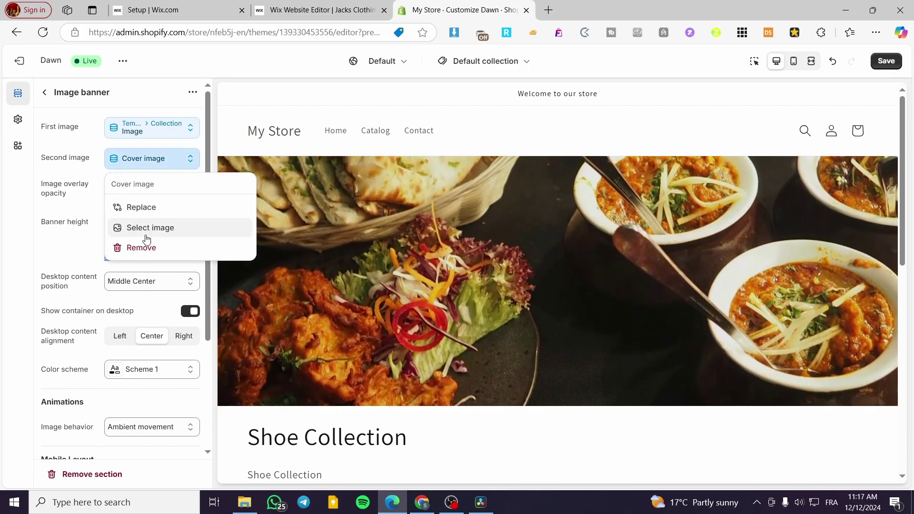
left_click(150, 247)
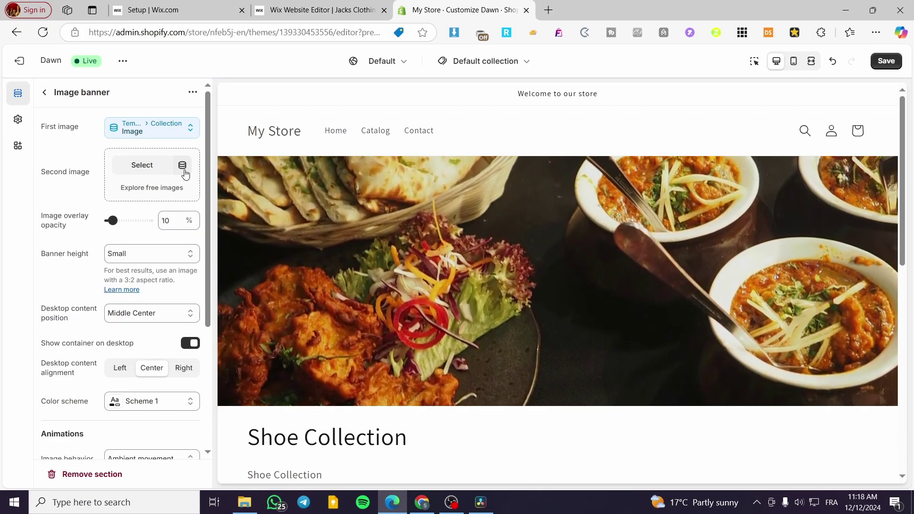
- Try the brand's Cover image as the banner's first image source in place of the collection's Image
left_click(173, 137)
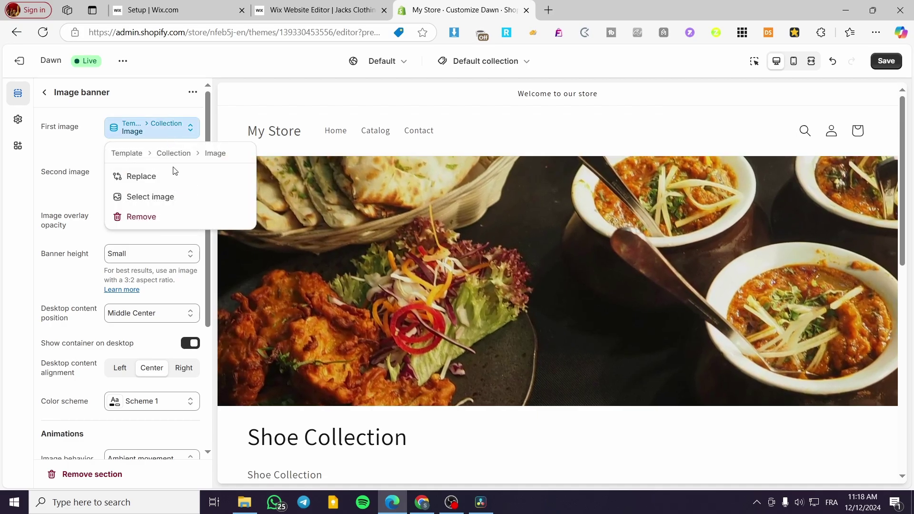
left_click(140, 217)
left_click(181, 135)
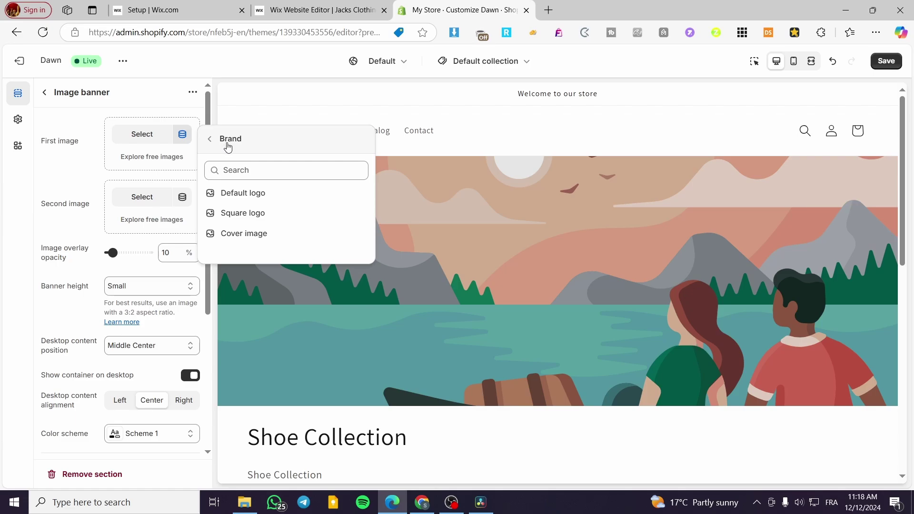
left_click(281, 238)
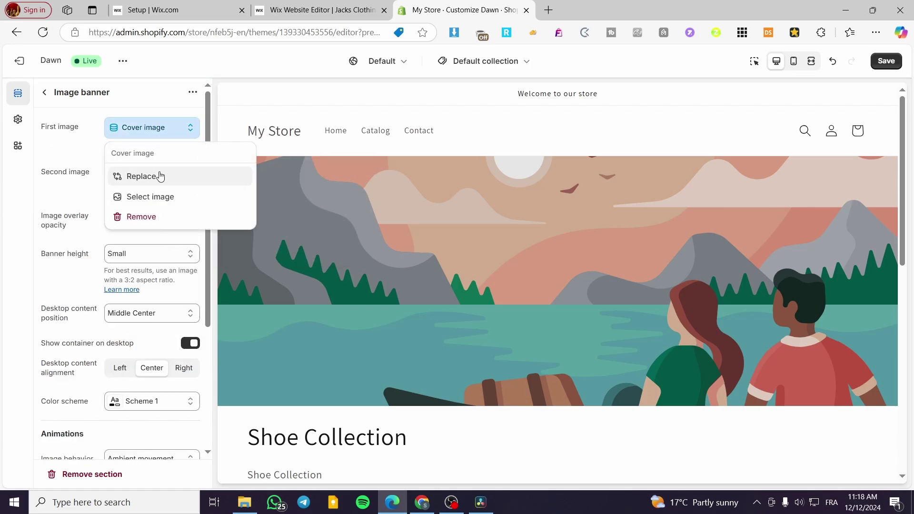
- Use the existing pexels-chanwalrus JPG from the store's files as the Image banner's first image
left_click(153, 179)
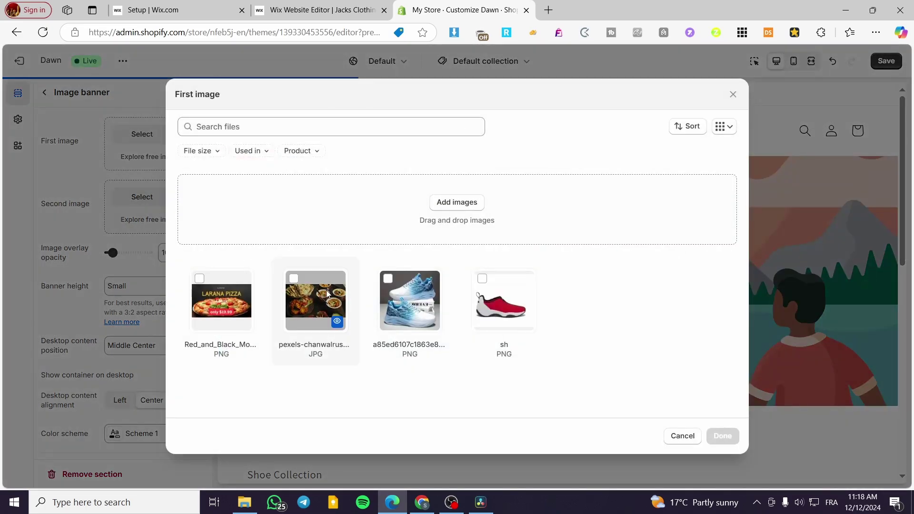
left_click(722, 435)
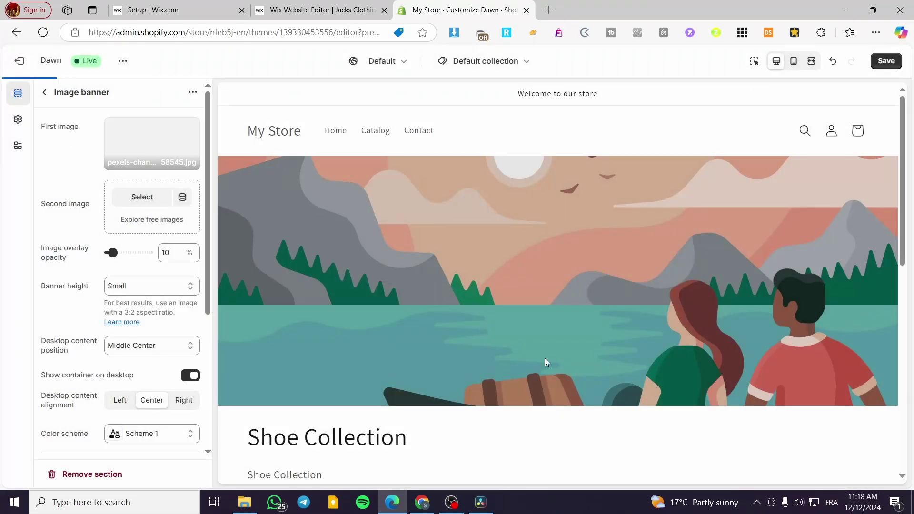